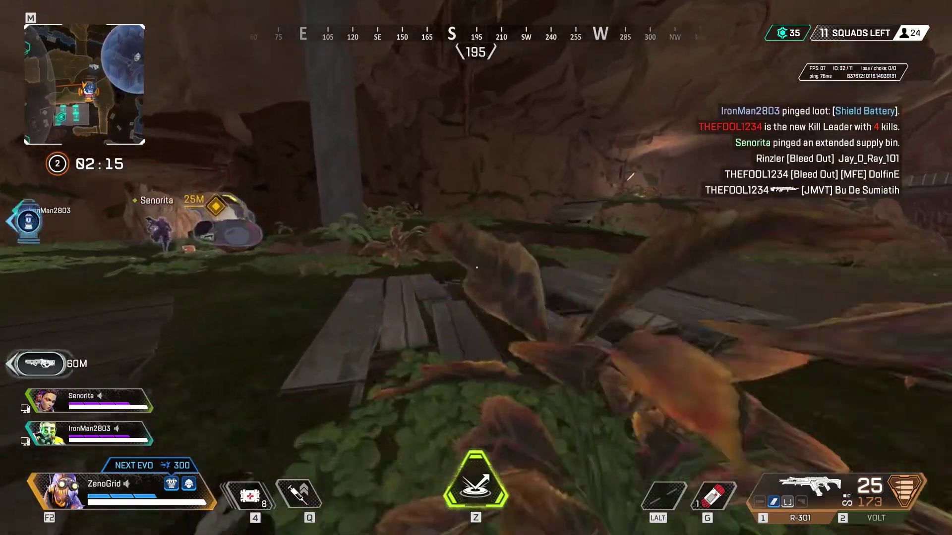
# Step: Check the map, then walk forward under the walkway through the Caves toward the cave opening
pyautogui.press('m')
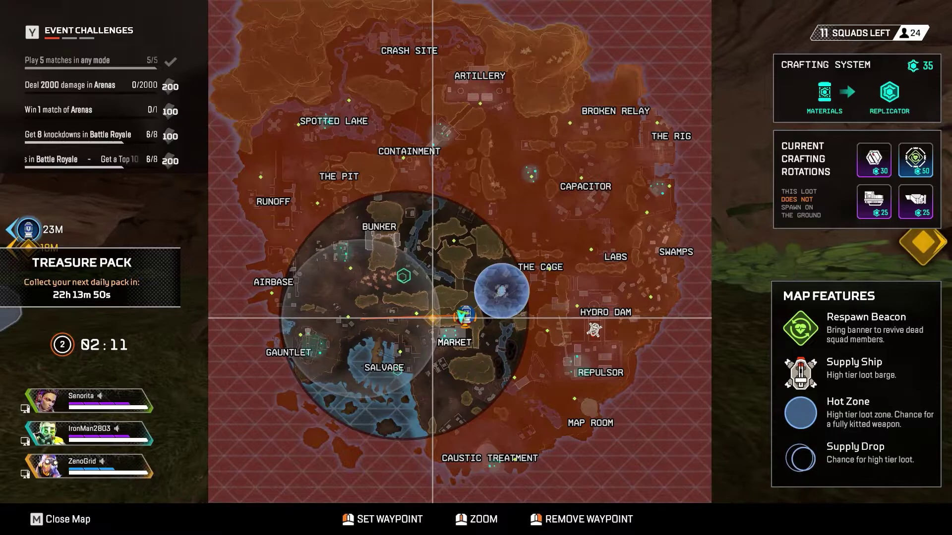
pyautogui.press('m')
pyautogui.press('w')
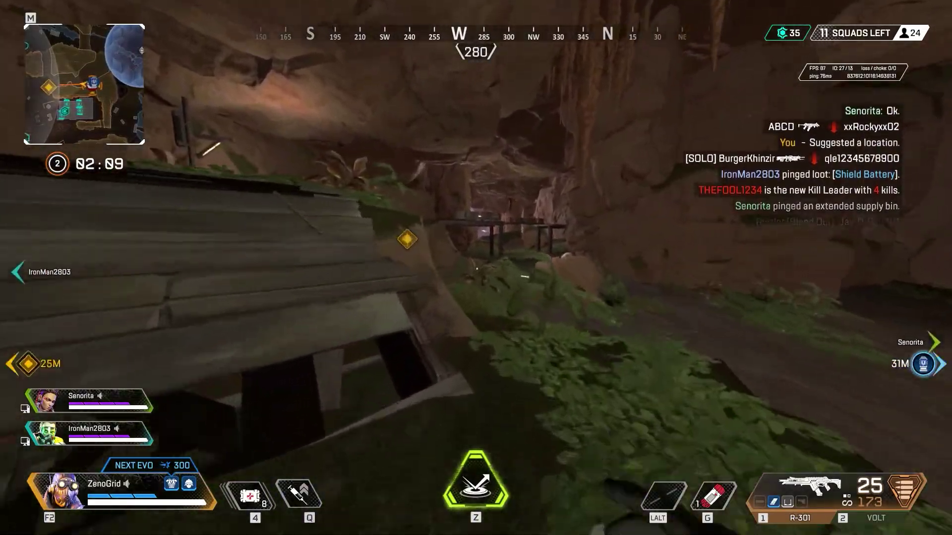
pyautogui.press('w')
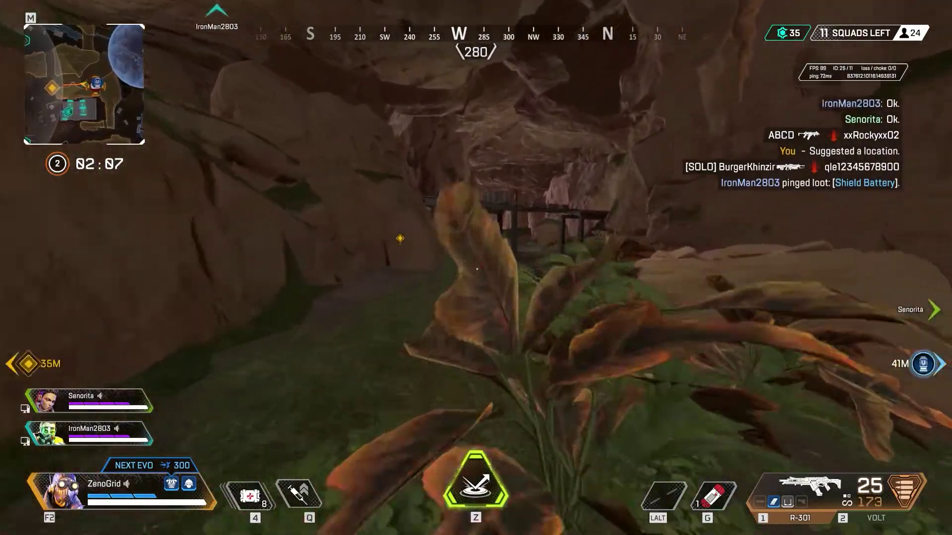
pyautogui.press('w')
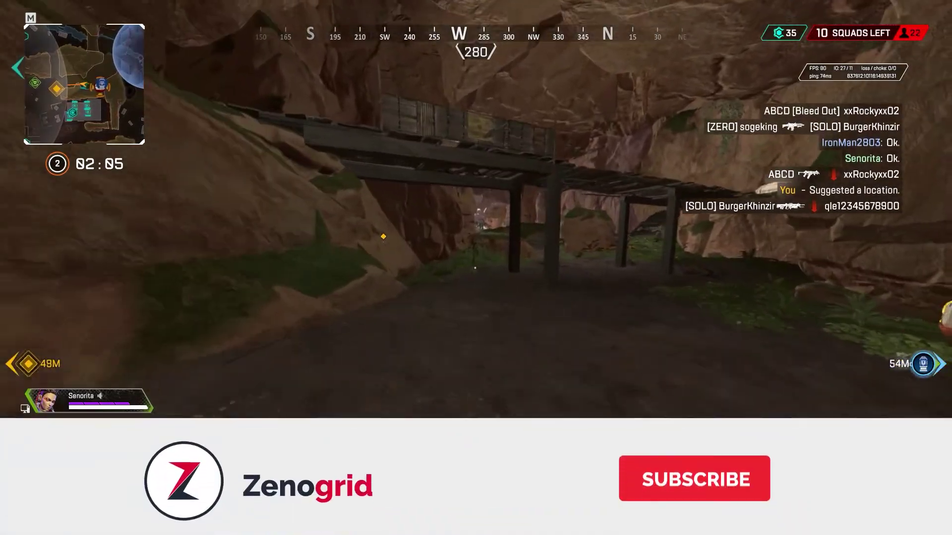
pyautogui.press('w')
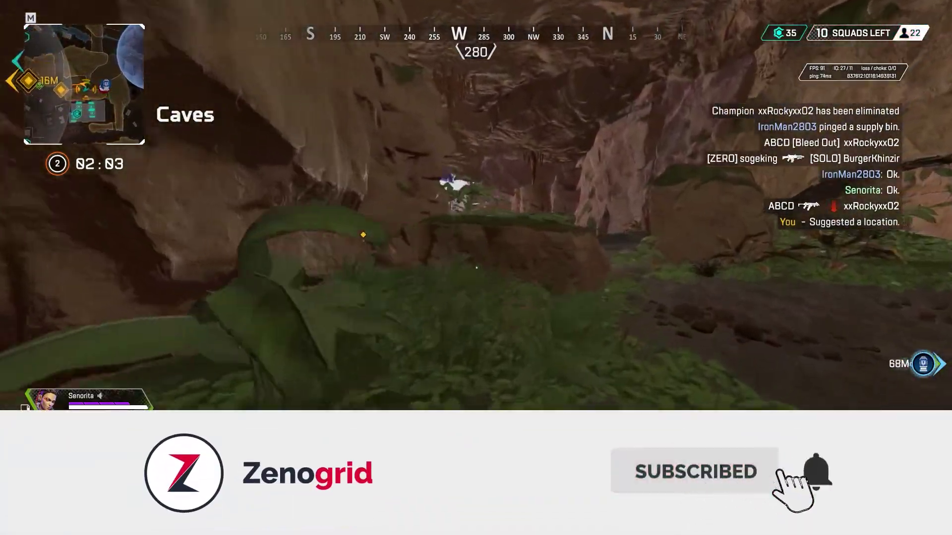
pyautogui.press('w')
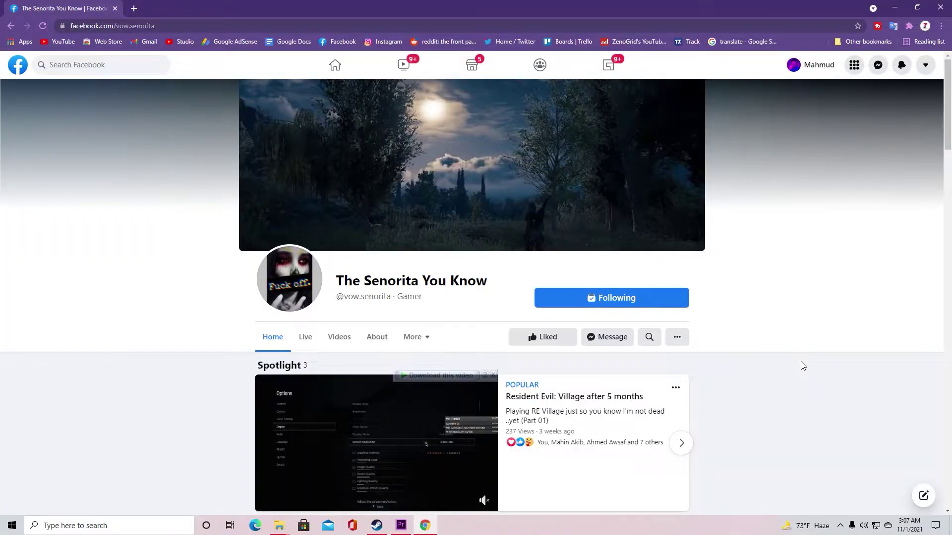
pyautogui.scroll(-4, 803, 365)
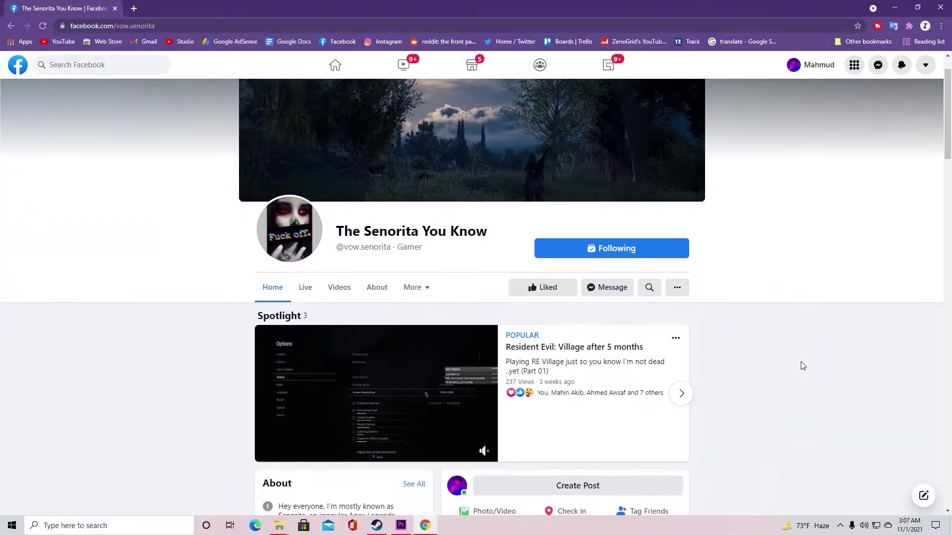
pyautogui.scroll(-5, 801, 362)
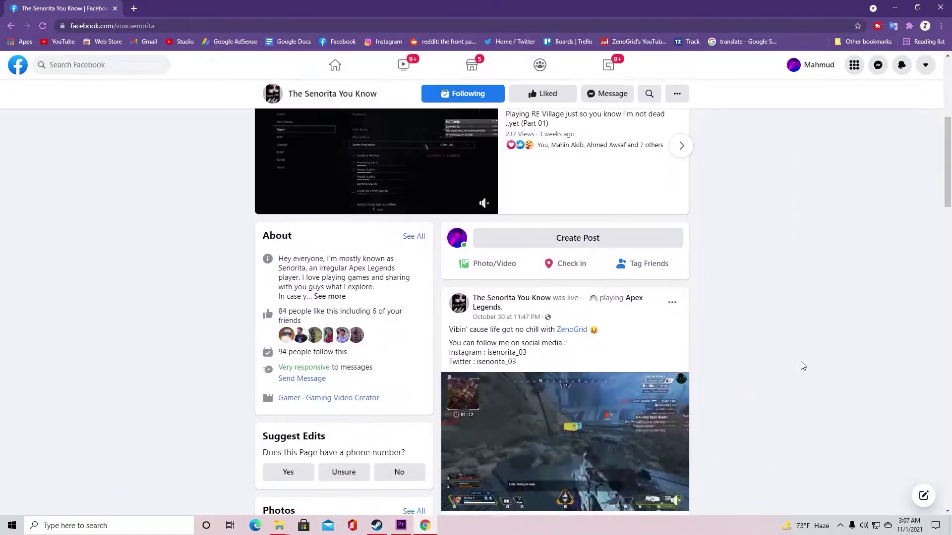
pyautogui.scroll(-4, 802, 365)
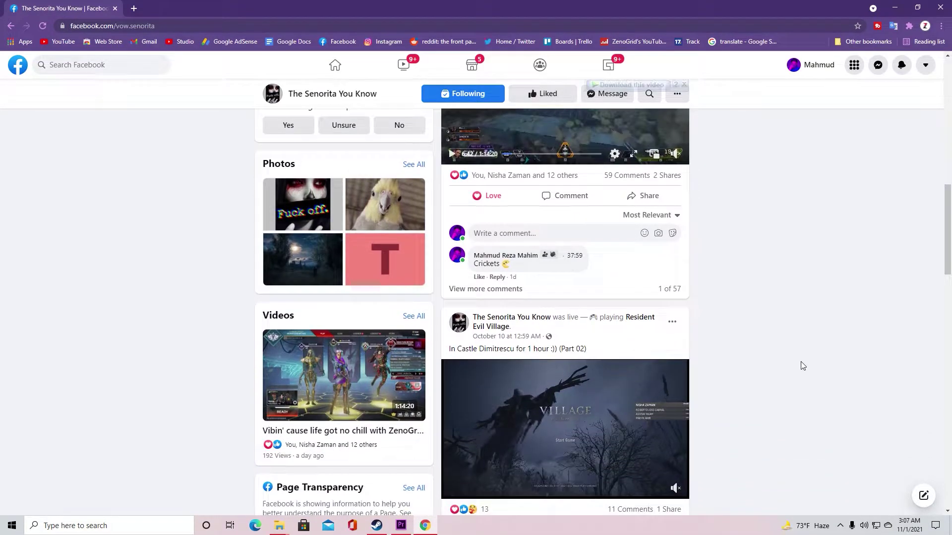
pyautogui.scroll(-1, 802, 365)
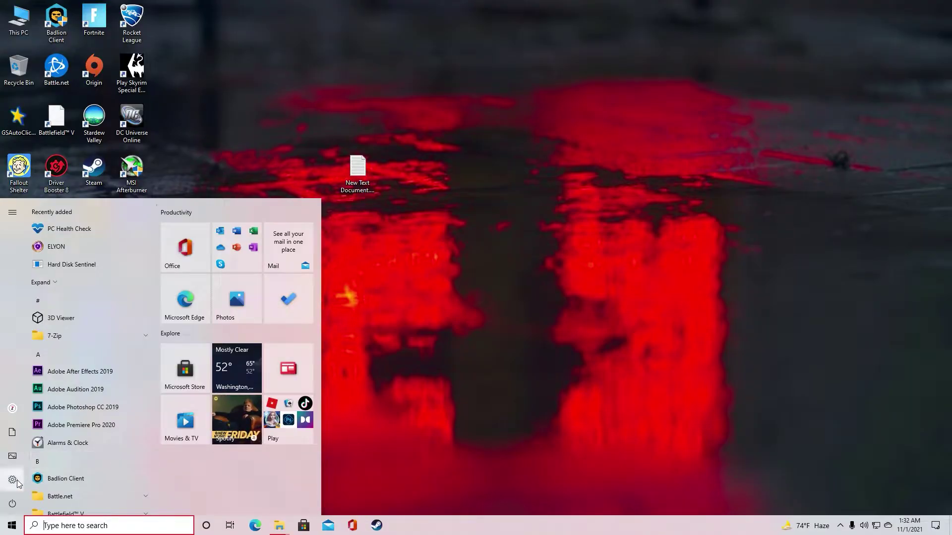
# Step: Search 'game' from Update & Security and open the Game Mode page, confirming Game Mode is on
pyautogui.click(13, 479)
pyautogui.click(478, 279)
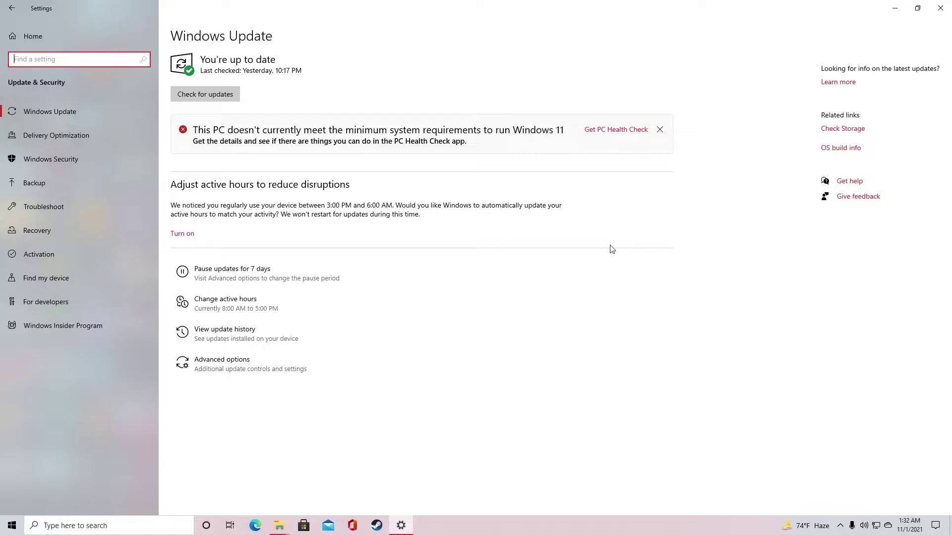
pyautogui.write('game')
pyautogui.click(74, 78)
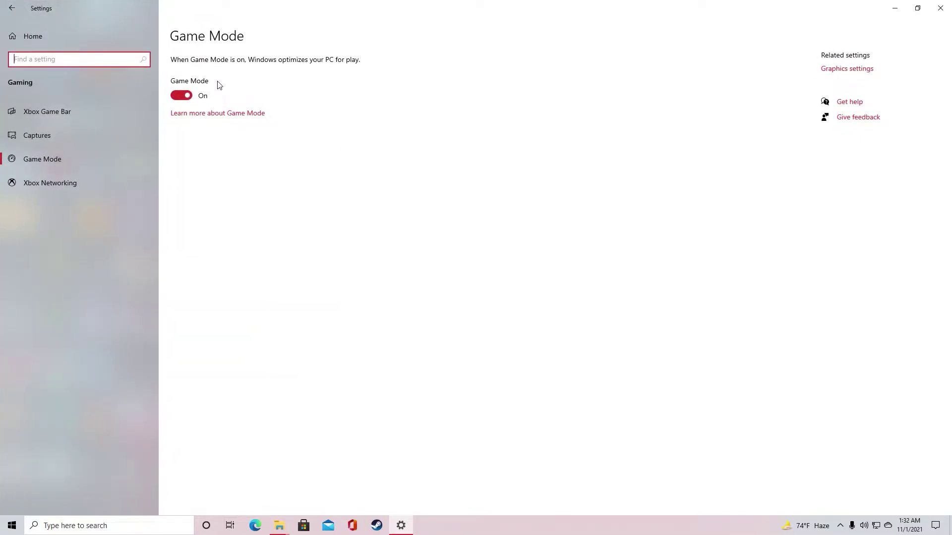
pyautogui.click(856, 71)
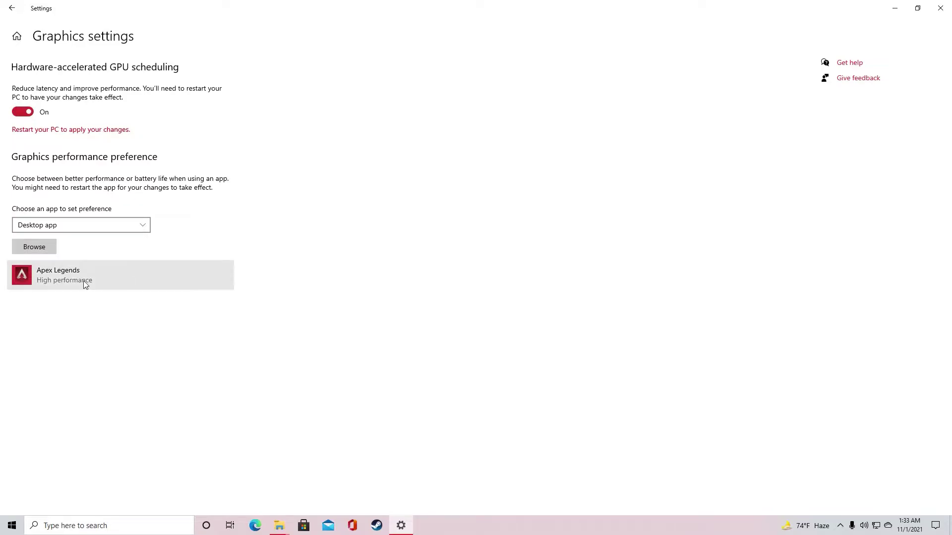
# Step: Browse for a game executable to add a graphics performance preference
pyautogui.click(33, 246)
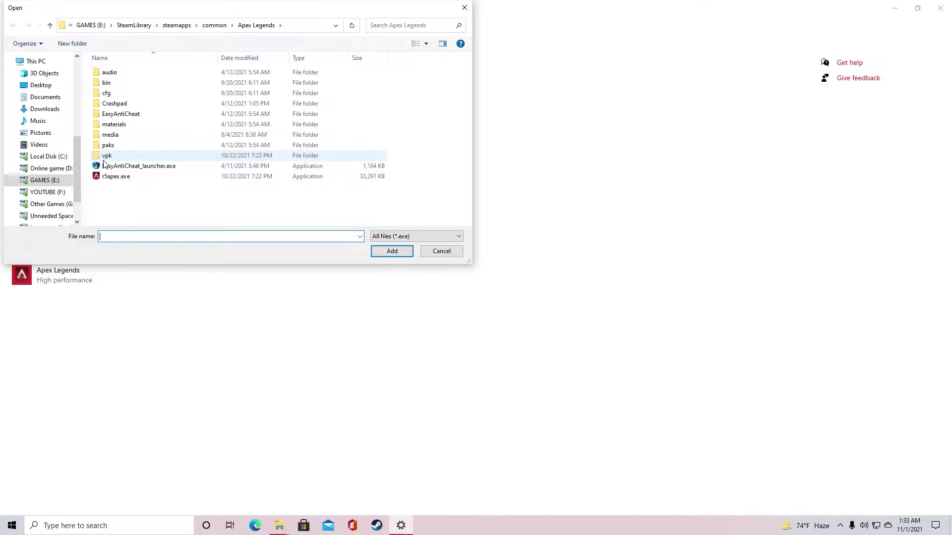
pyautogui.click(64, 159)
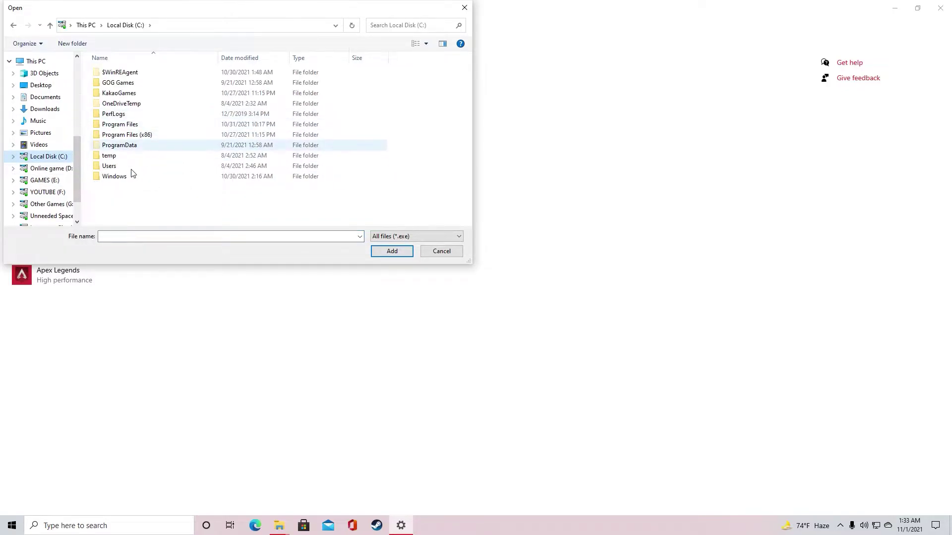
pyautogui.press('Down')
pyautogui.press('Down')
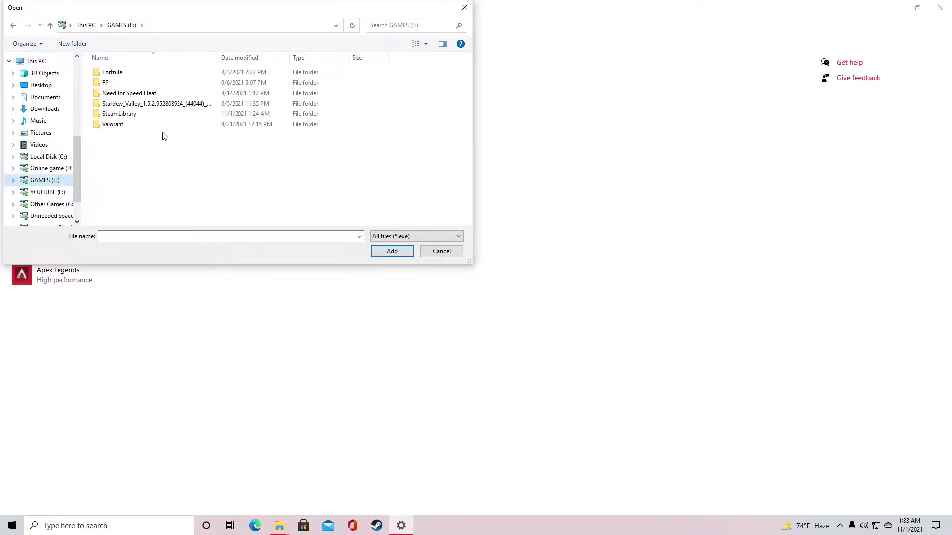
pyautogui.doubleClick(155, 115)
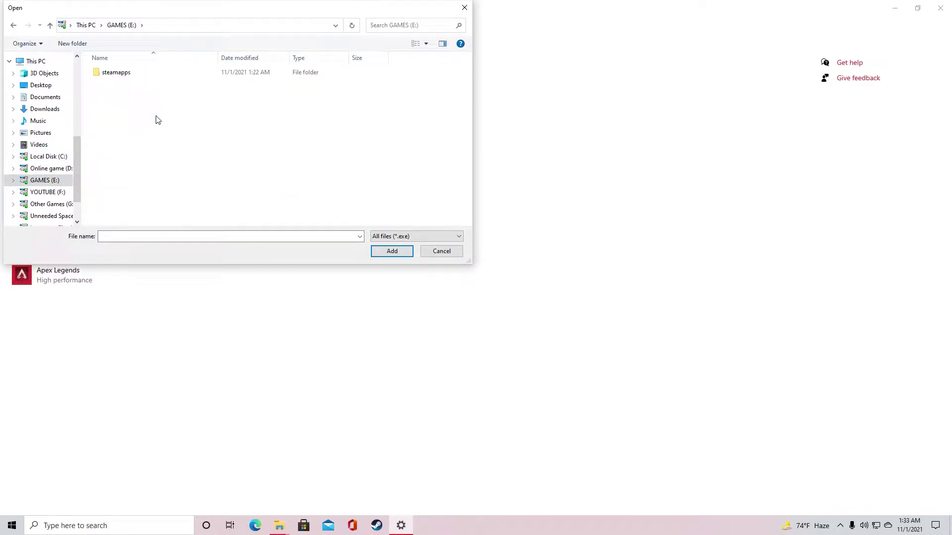
pyautogui.doubleClick(111, 73)
pyautogui.doubleClick(112, 73)
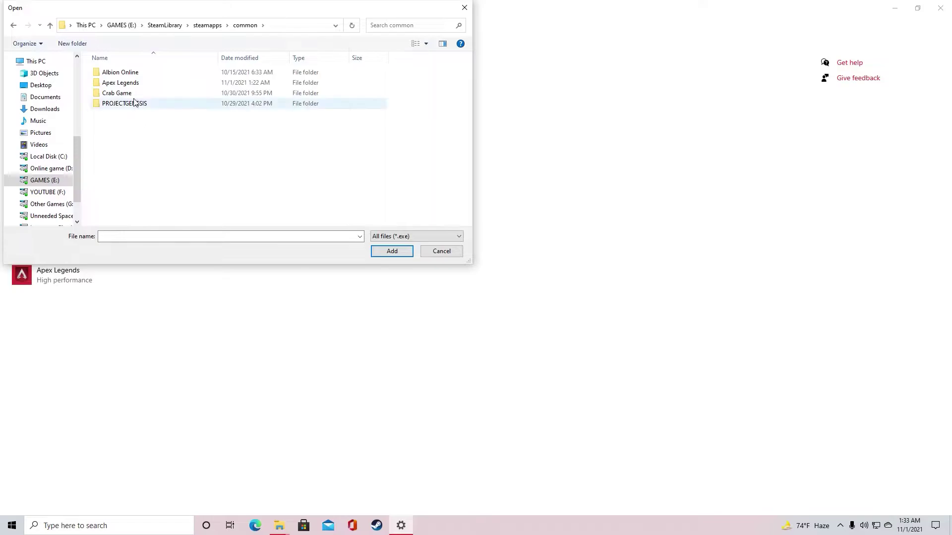
pyautogui.doubleClick(130, 83)
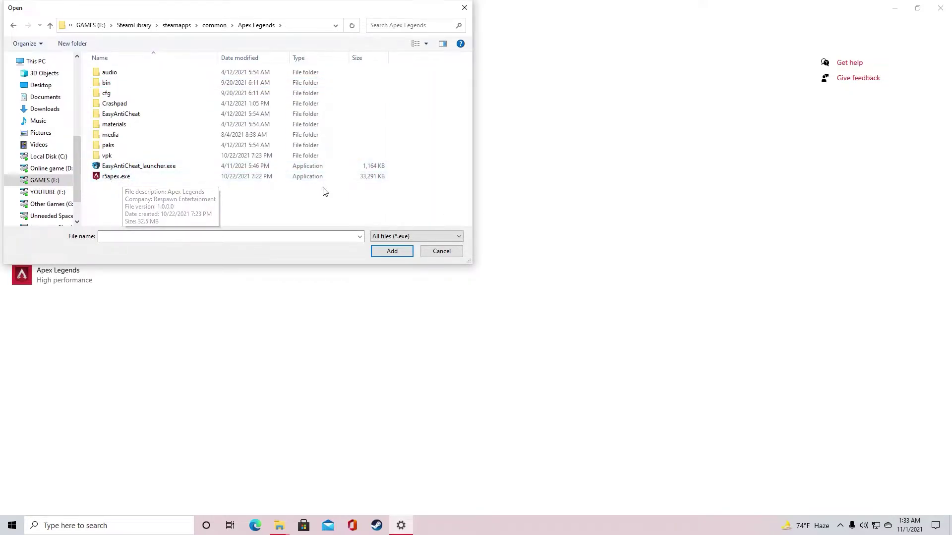
# Step: Cancel the file picker and open Apex Legends' graphics options, keeping High performance
pyautogui.click(443, 251)
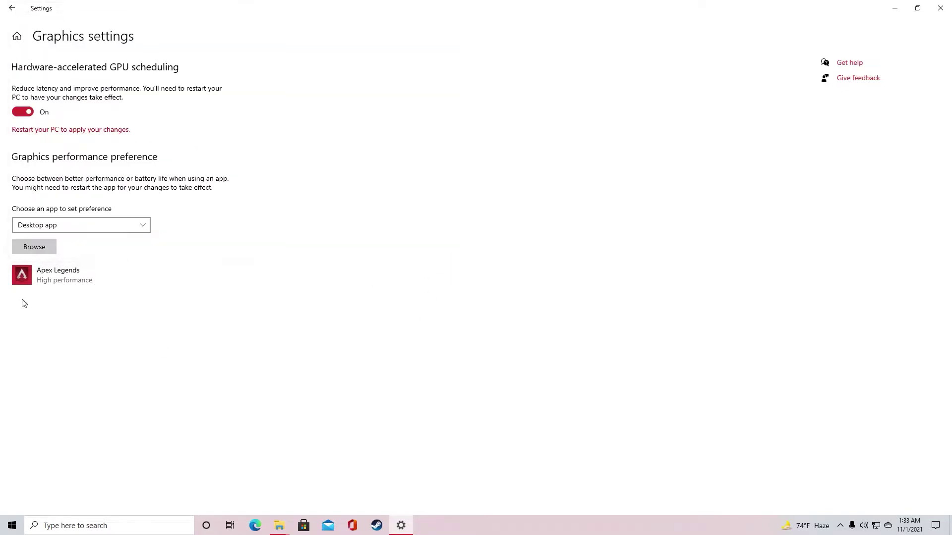
pyautogui.click(97, 278)
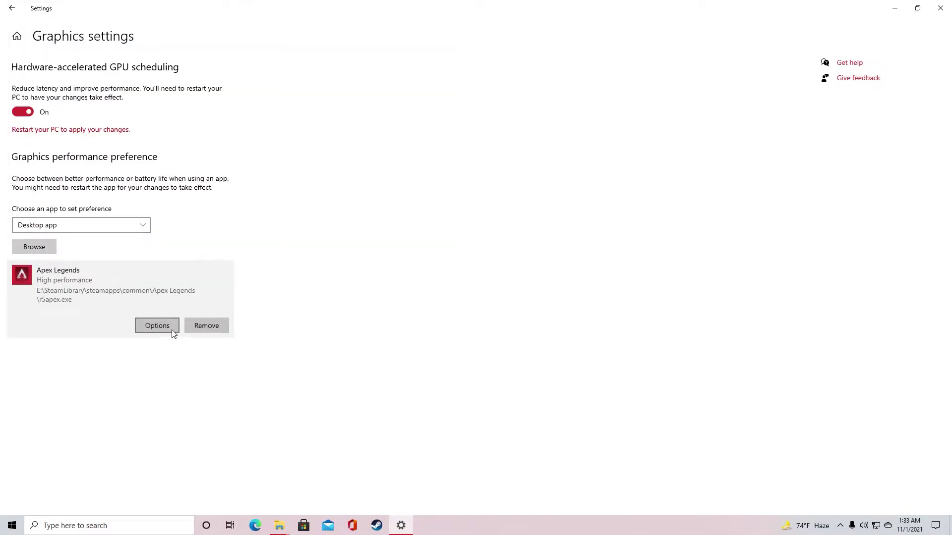
pyautogui.click(170, 330)
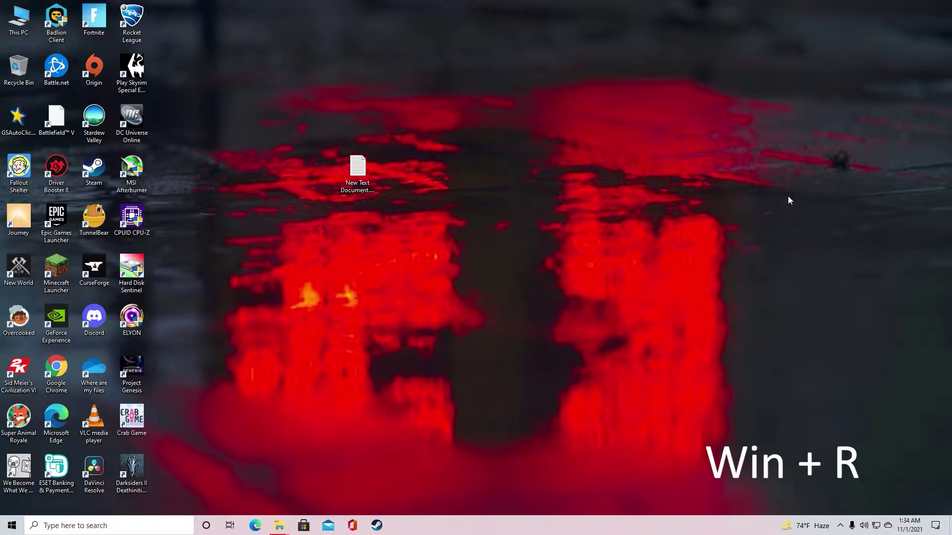
# Step: Open the C:\Windows\Temp folder by entering 'temp' in the Run box
pyautogui.press('super+r')
pyautogui.click(58, 524)
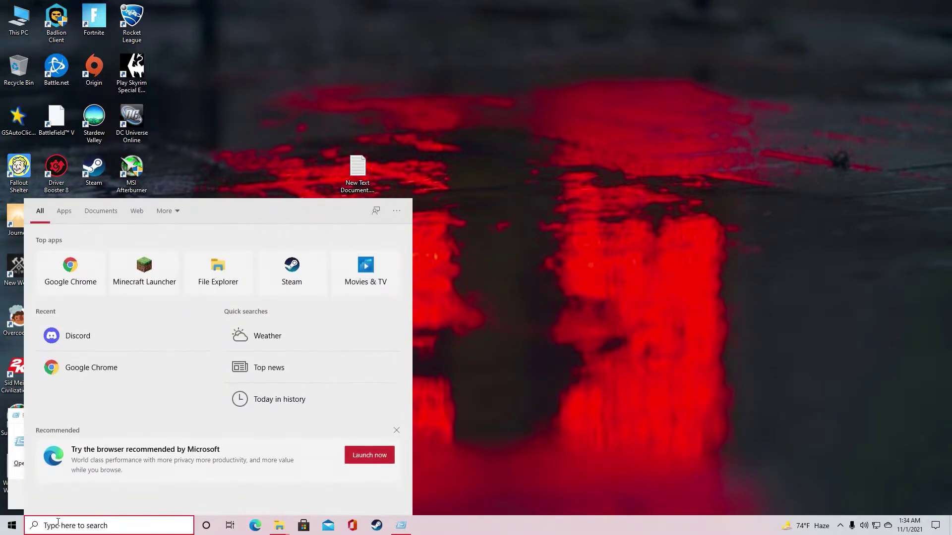
pyautogui.write('r')
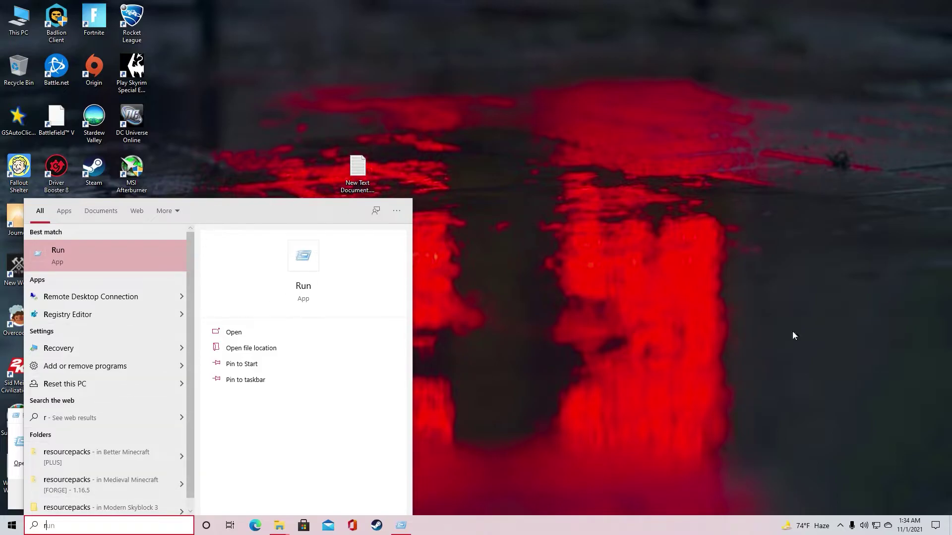
pyautogui.click(792, 333)
pyautogui.click(169, 477)
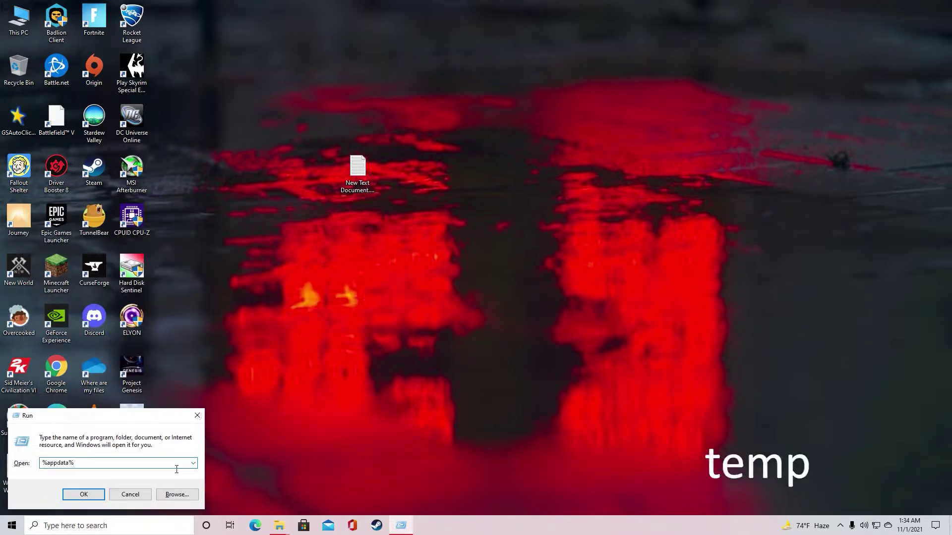
pyautogui.write('temp')
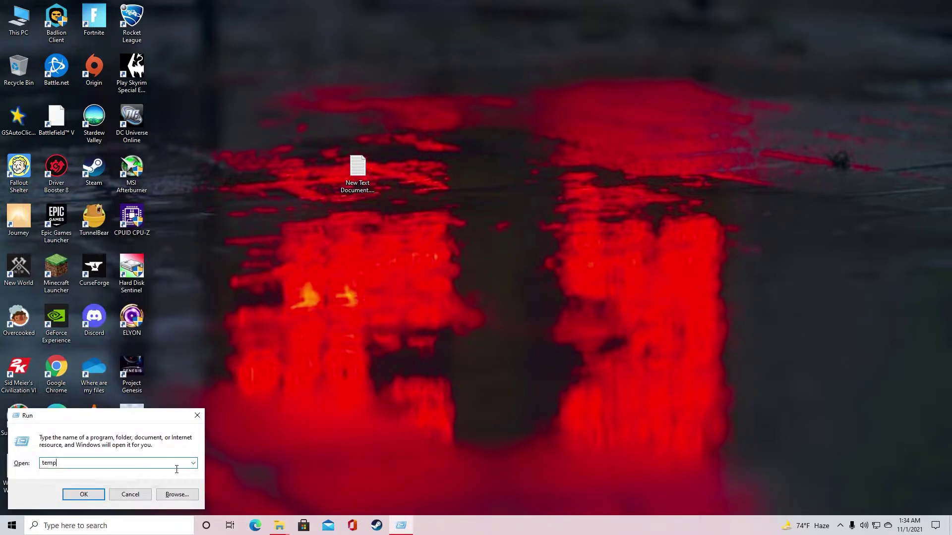
pyautogui.click(84, 494)
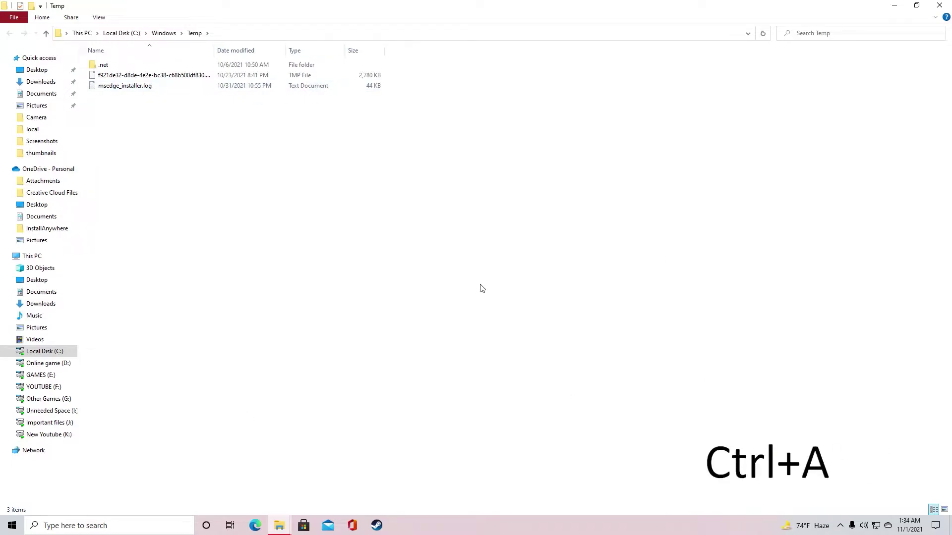
# Step: Permanently delete everything in Windows Temp, skipping the in-use .net folder
pyautogui.hotkey('ctrl', 'a')
pyautogui.hotkey('shift', 'Delete')
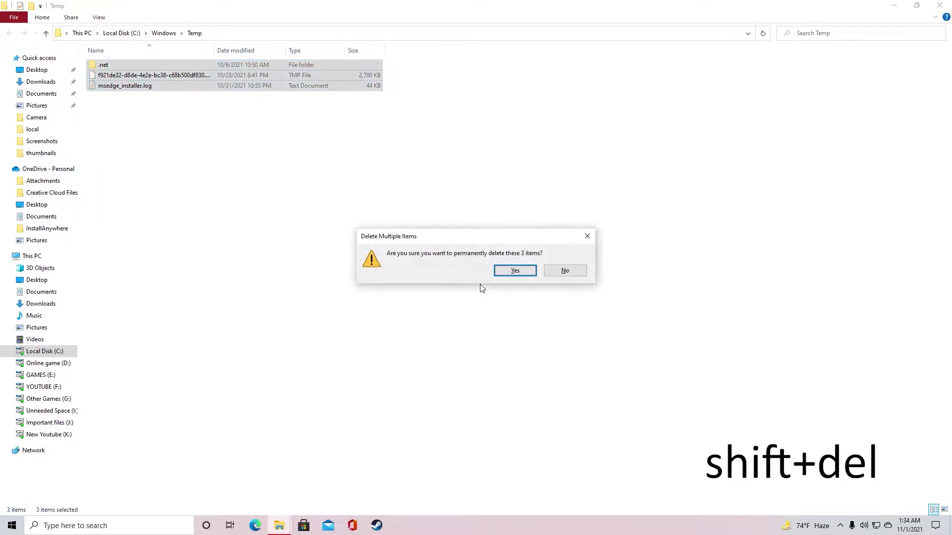
pyautogui.click(515, 271)
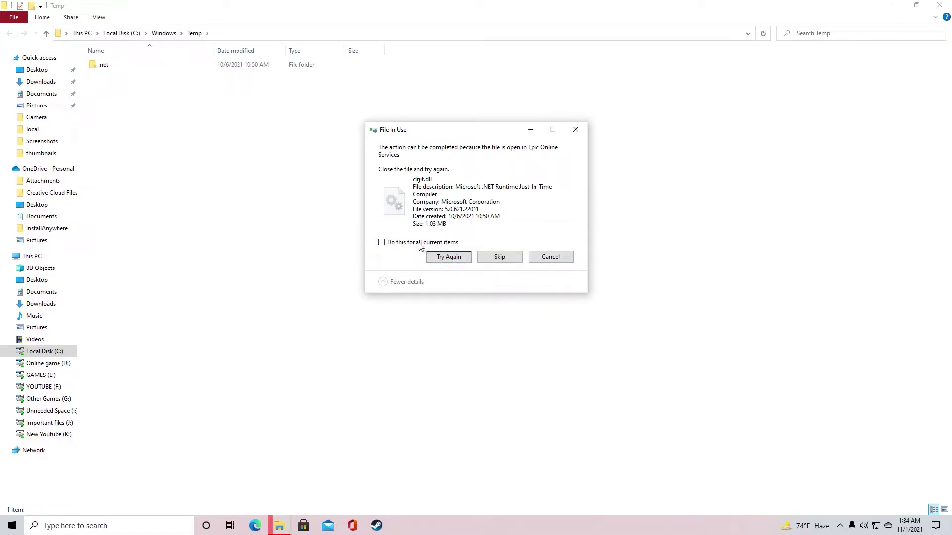
pyautogui.click(419, 243)
pyautogui.click(506, 257)
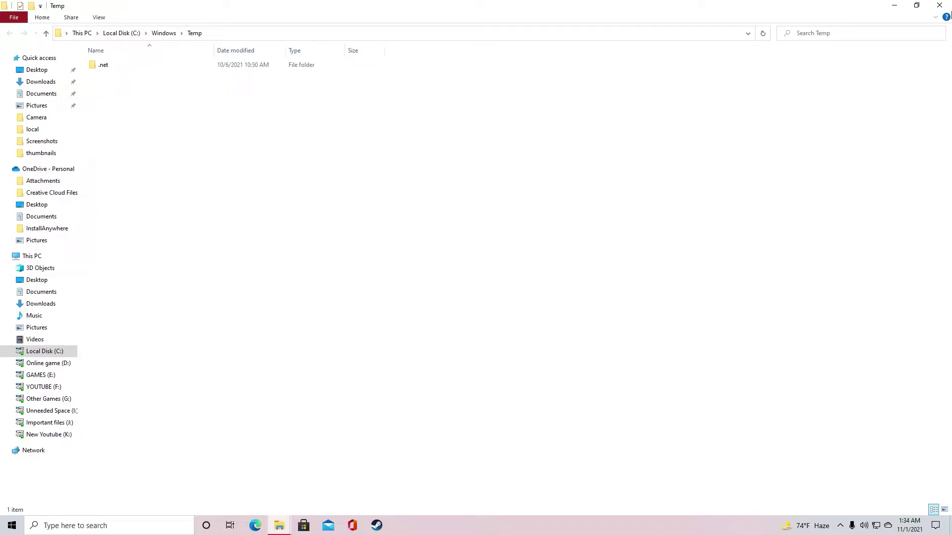
# Step: Close Explorer and open the user's %temp% folder from the Run box
pyautogui.click(939, 5)
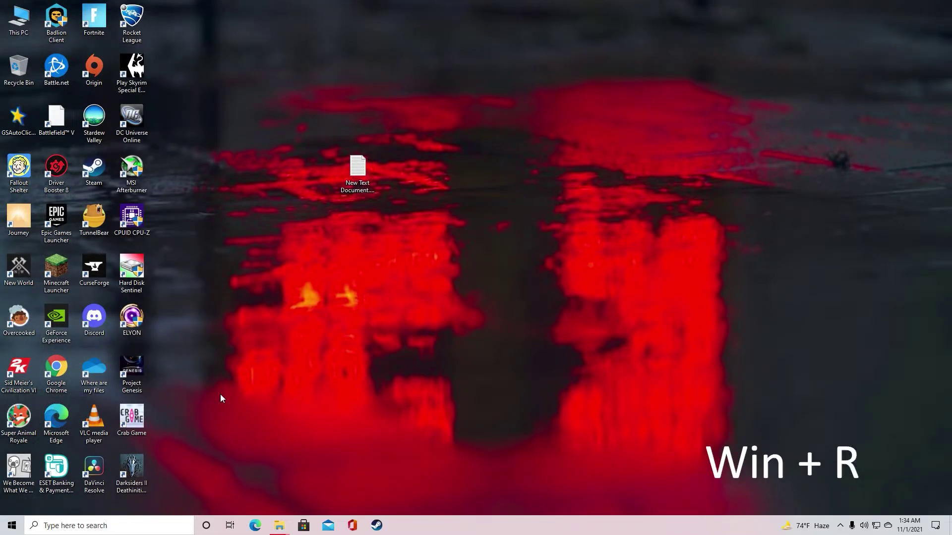
pyautogui.press('super+r')
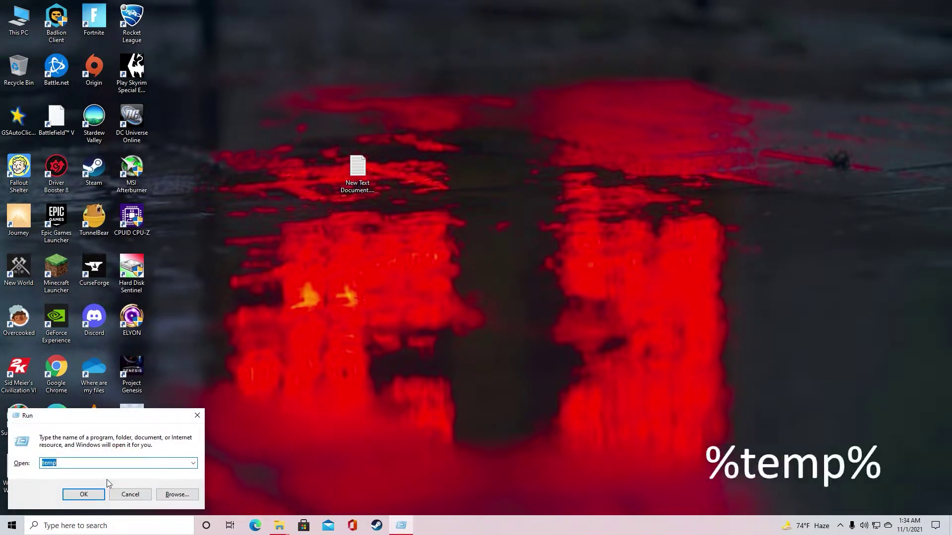
pyautogui.press('End')
pyautogui.write('%')
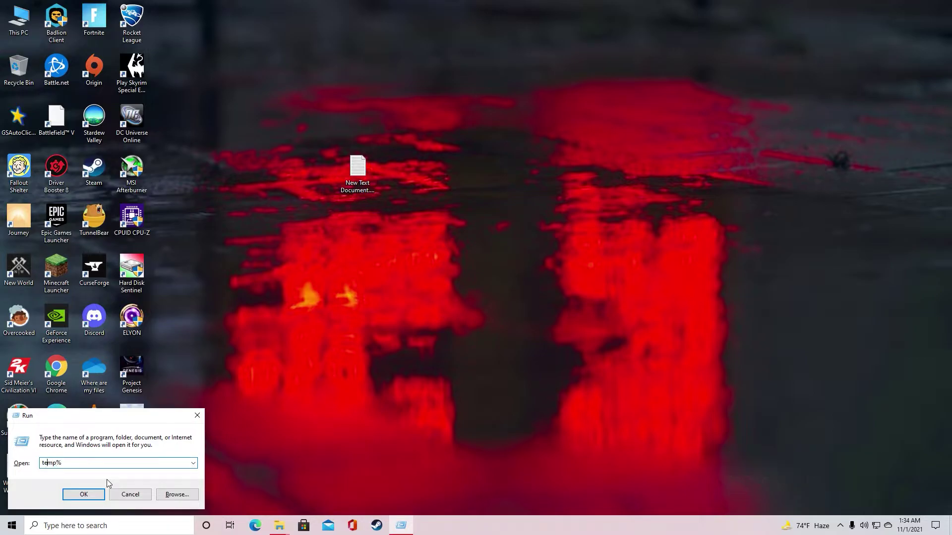
pyautogui.press('Home')
pyautogui.write('%')
pyautogui.click(80, 494)
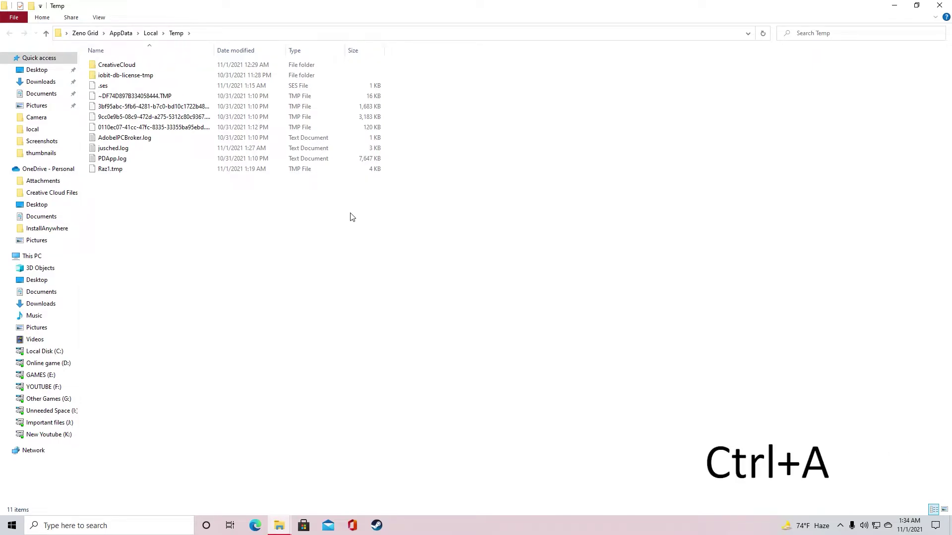
# Step: Permanently delete all 11 items in the local Temp folder, skipping the six in-use files
pyautogui.hotkey('ctrl', 'a')
pyautogui.hotkey('shift', 'Delete')
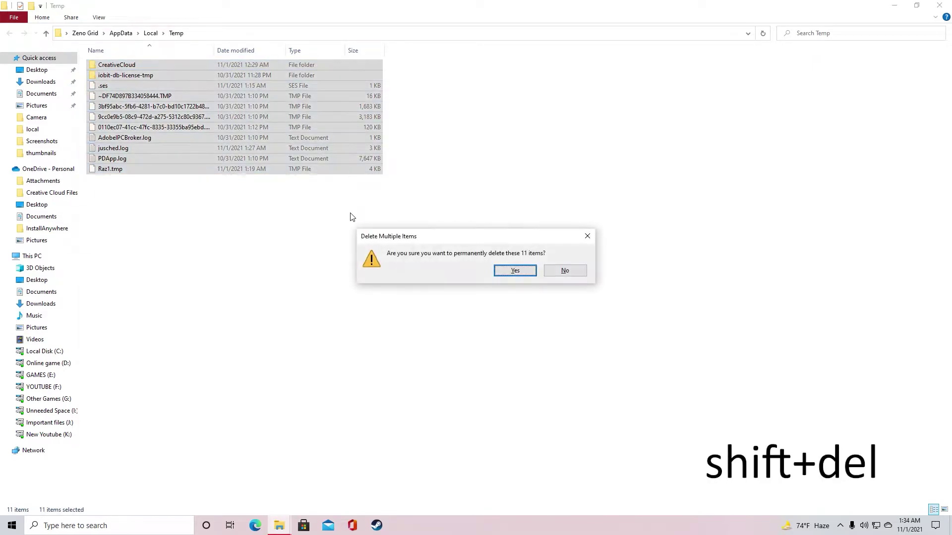
pyautogui.press('Return')
pyautogui.click(394, 222)
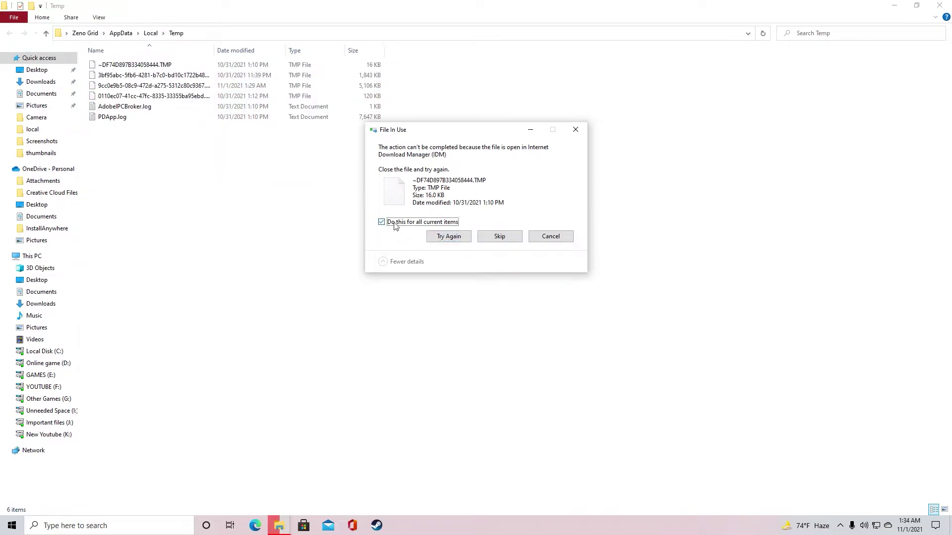
pyautogui.click(500, 236)
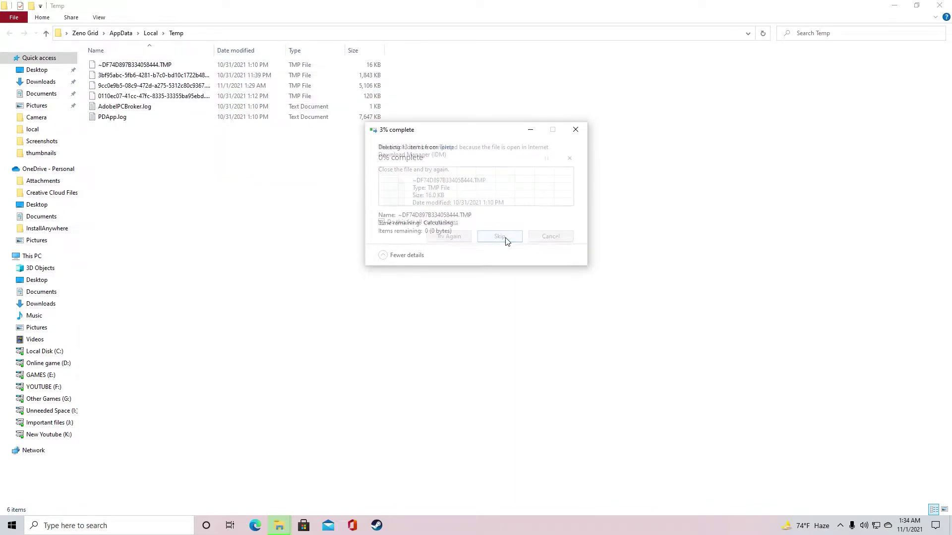
# Step: Open the Windows Prefetch folder via Run 'prefetch' and grant access with Continue
pyautogui.press('super+d')
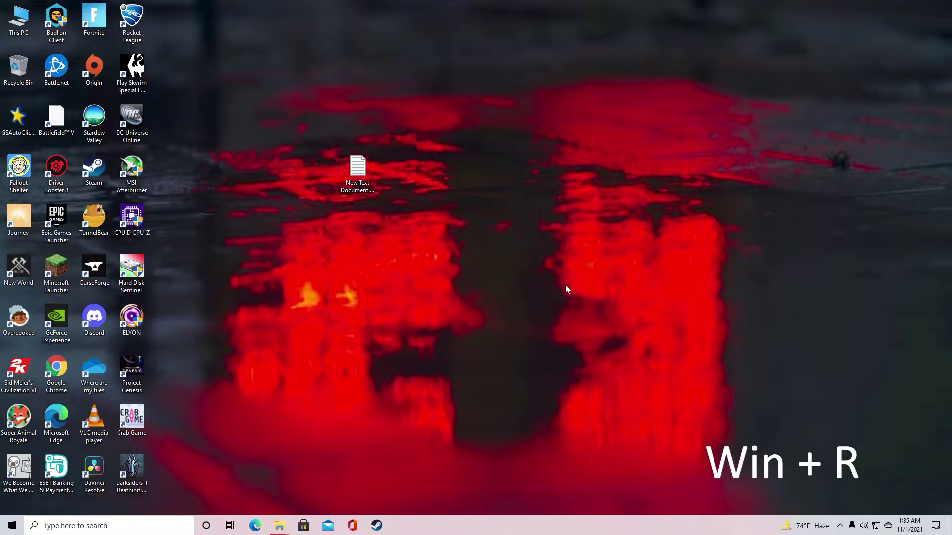
pyautogui.press('super+r')
pyautogui.write('pre')
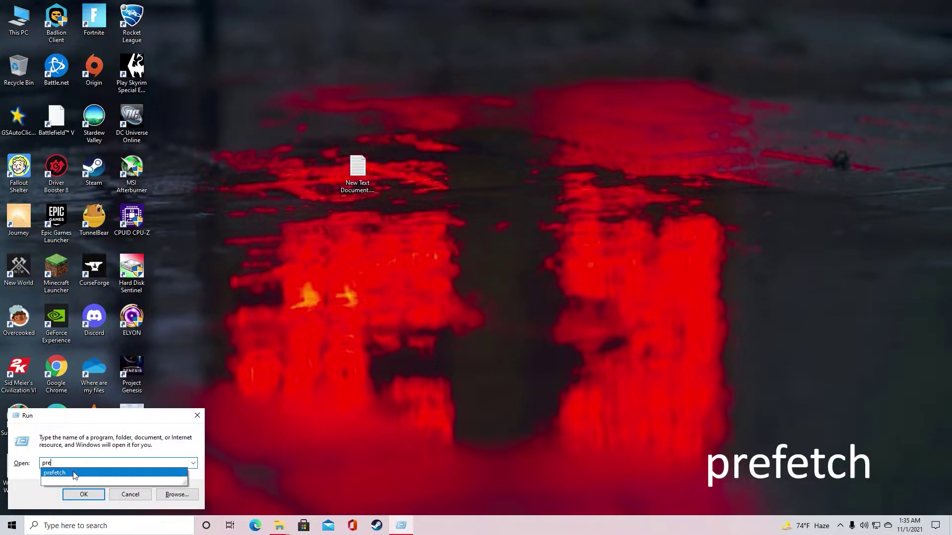
pyautogui.click(75, 473)
pyautogui.click(83, 494)
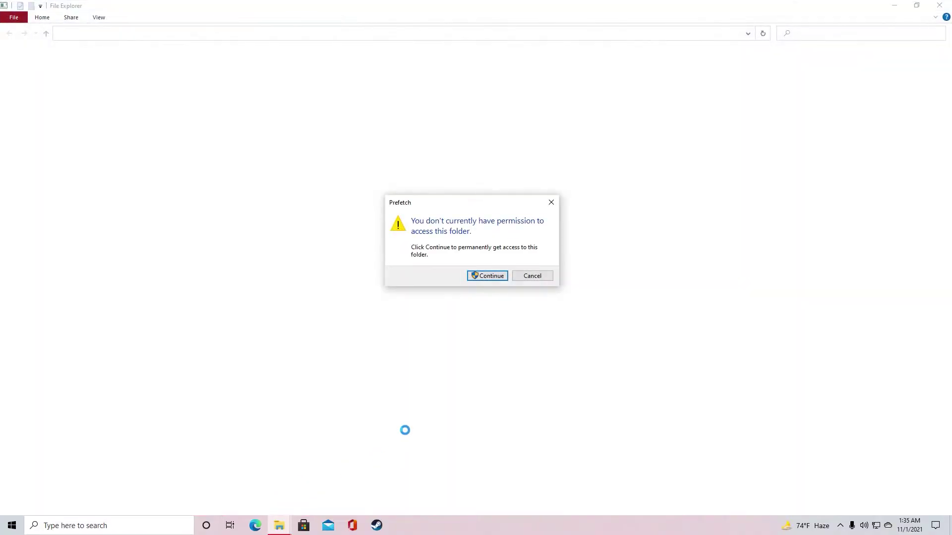
pyautogui.click(505, 280)
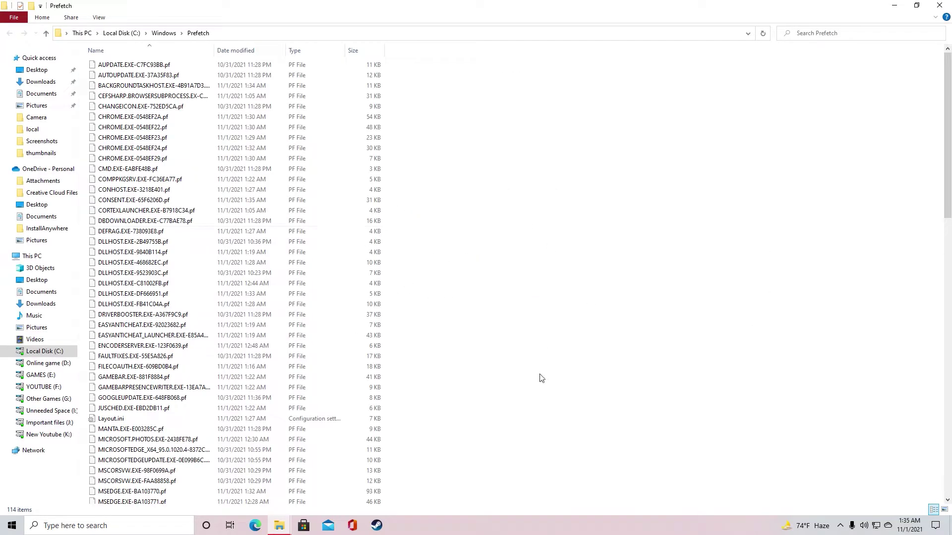
# Step: Permanently delete all 114 Prefetch files, skipping the in-use one, and close the window
pyautogui.scroll(-4, 475, 351)
pyautogui.hotkey('ctrl', 'a')
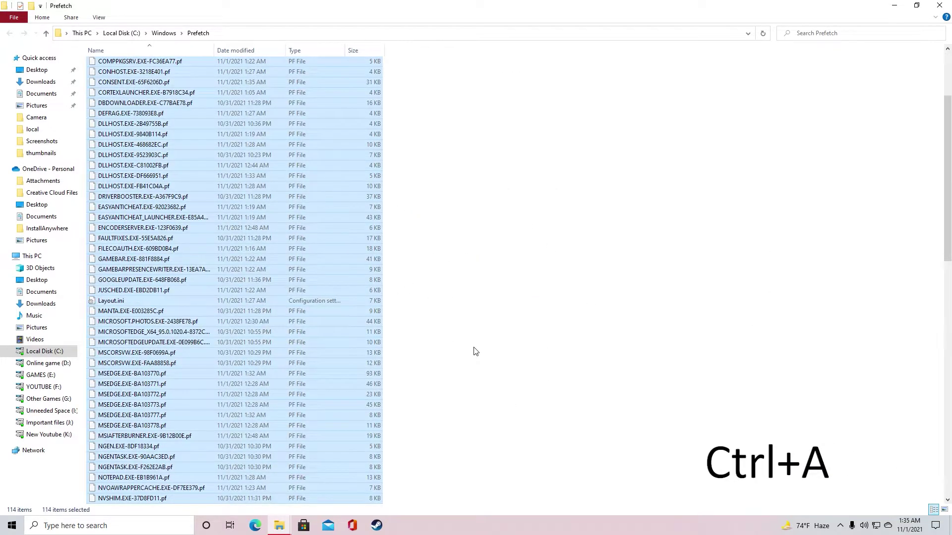
pyautogui.hotkey('shift', 'Delete')
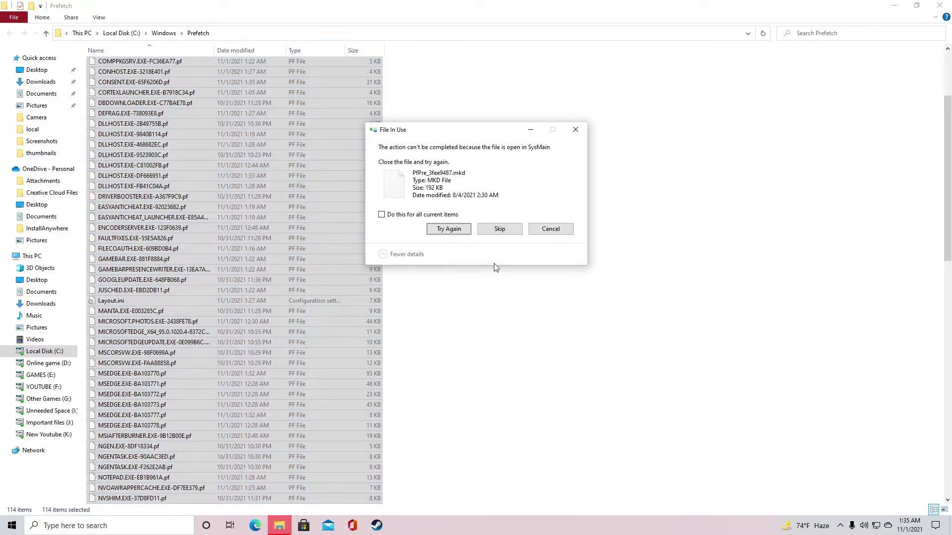
pyautogui.click(409, 215)
pyautogui.click(501, 229)
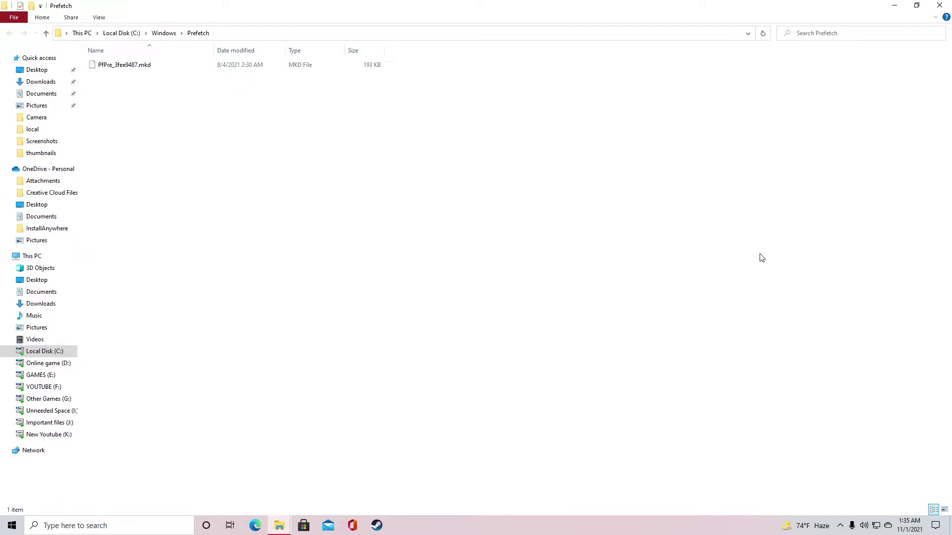
pyautogui.click(940, 5)
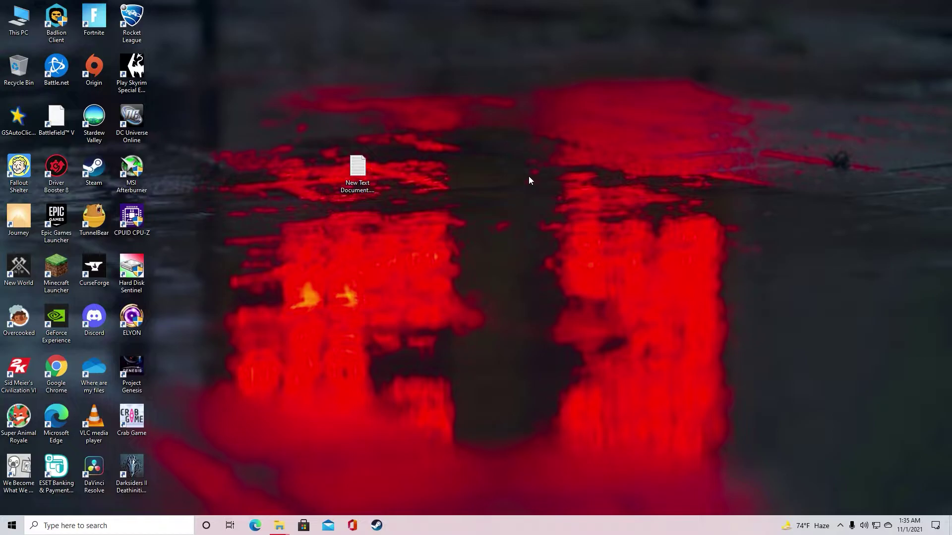
pyautogui.click(842, 526)
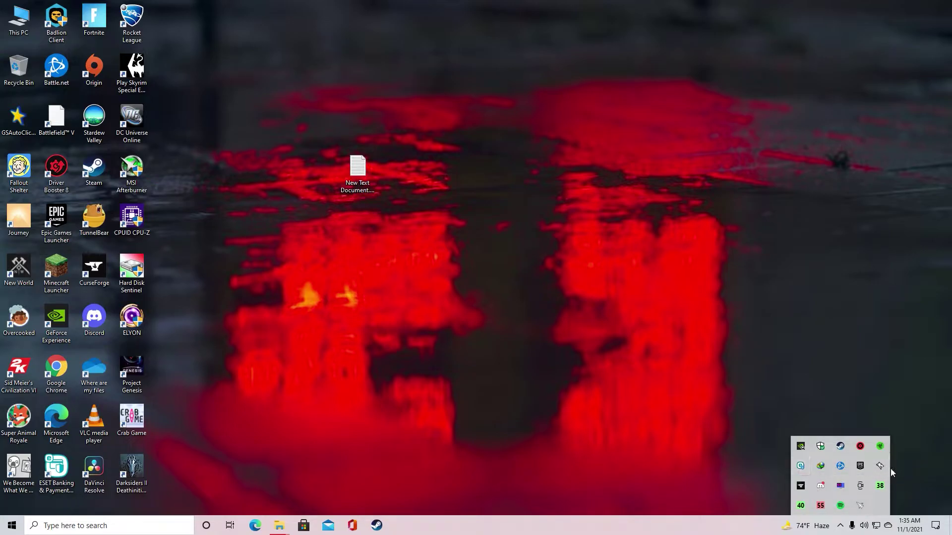
pyautogui.click(586, 395)
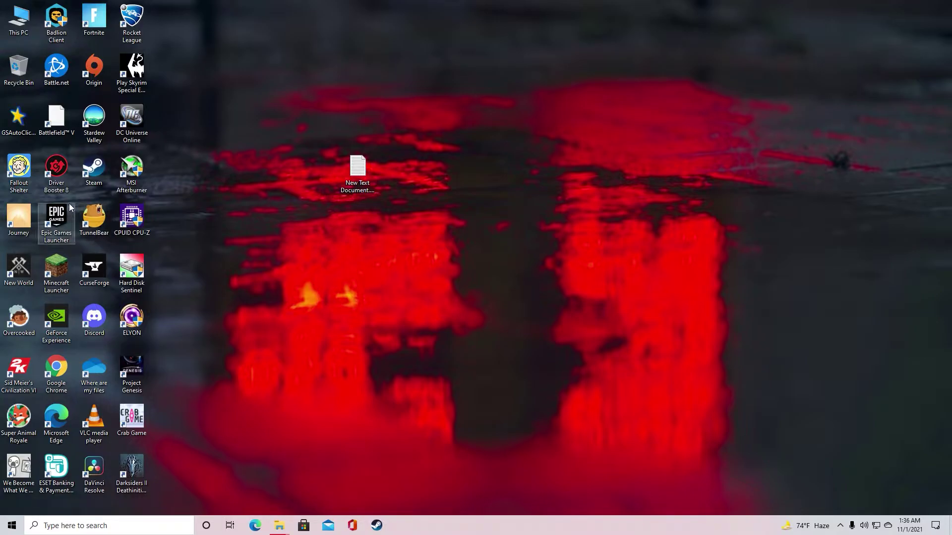
# Step: Launch Driver Booster 8, rescan to confirm all 246 drivers are up to date, then close it
pyautogui.doubleClick(56, 176)
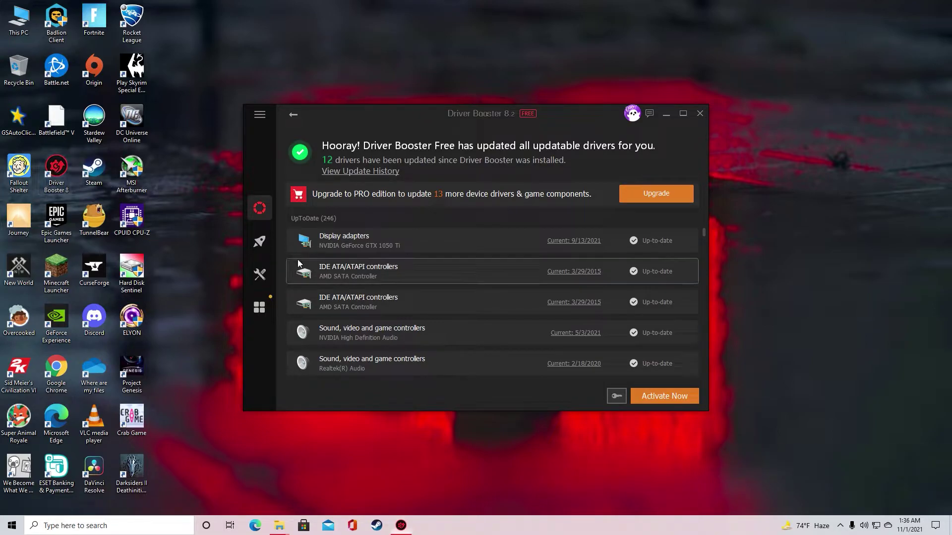
pyautogui.click(293, 114)
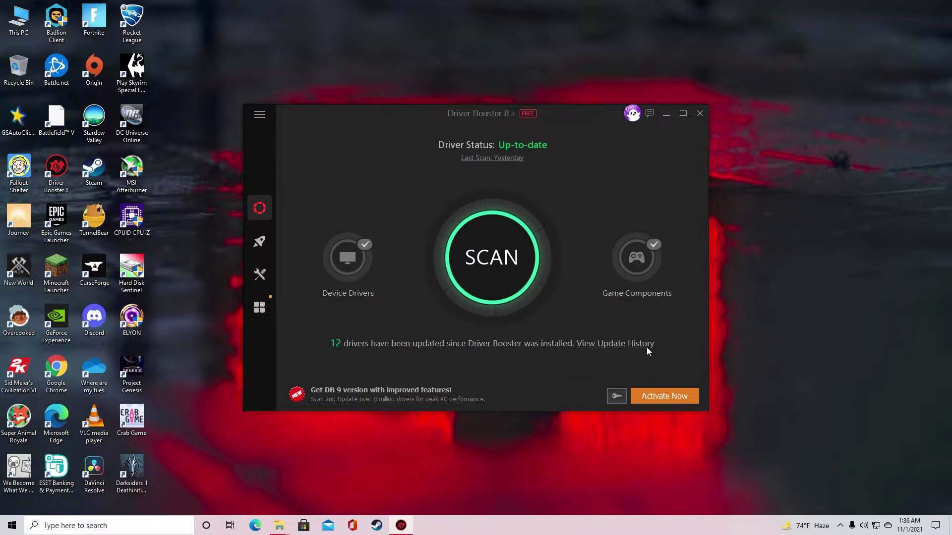
pyautogui.click(507, 258)
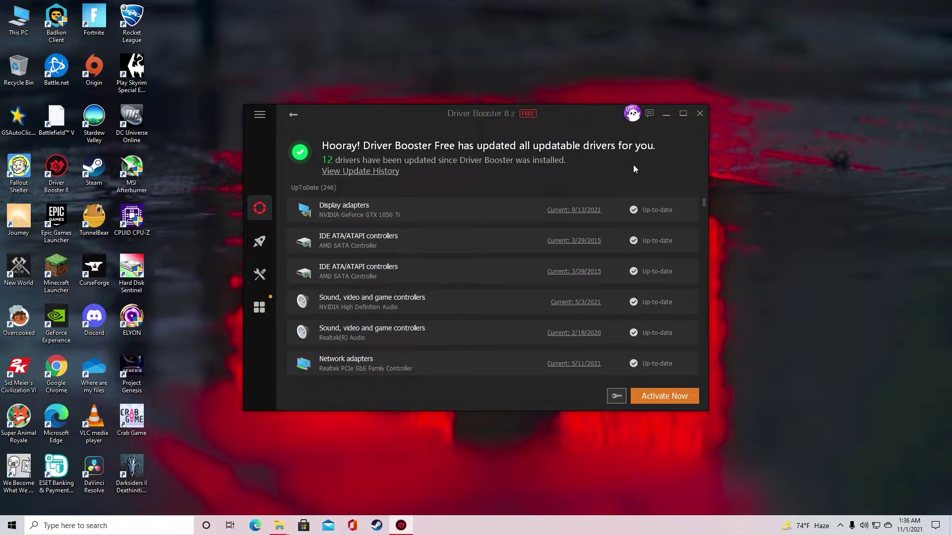
pyautogui.hotkey('alt', 'F4')
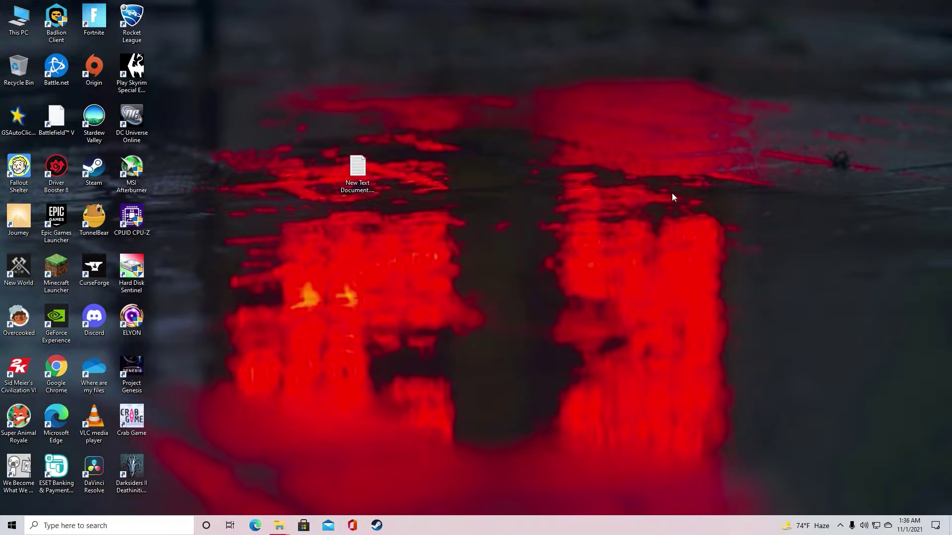
pyautogui.click(840, 525)
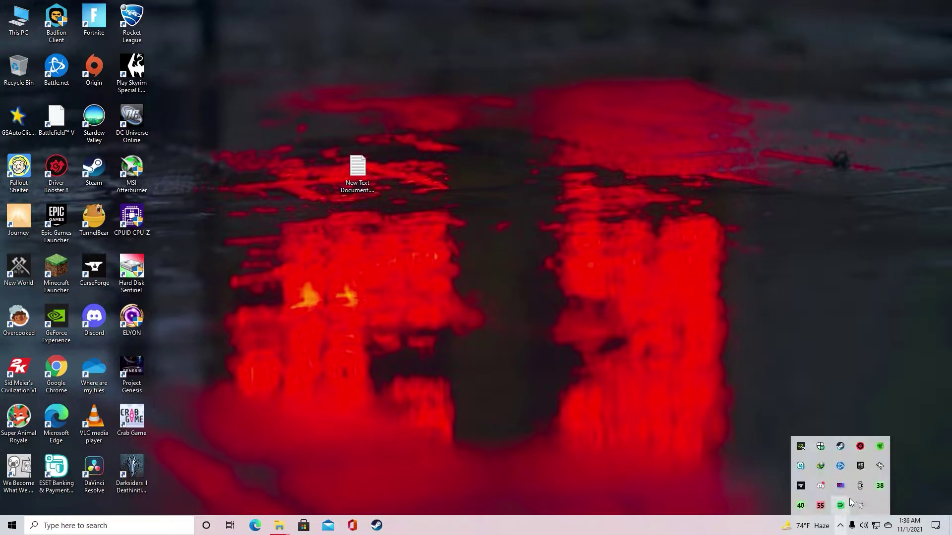
pyautogui.rightClick(880, 446)
pyautogui.click(818, 349)
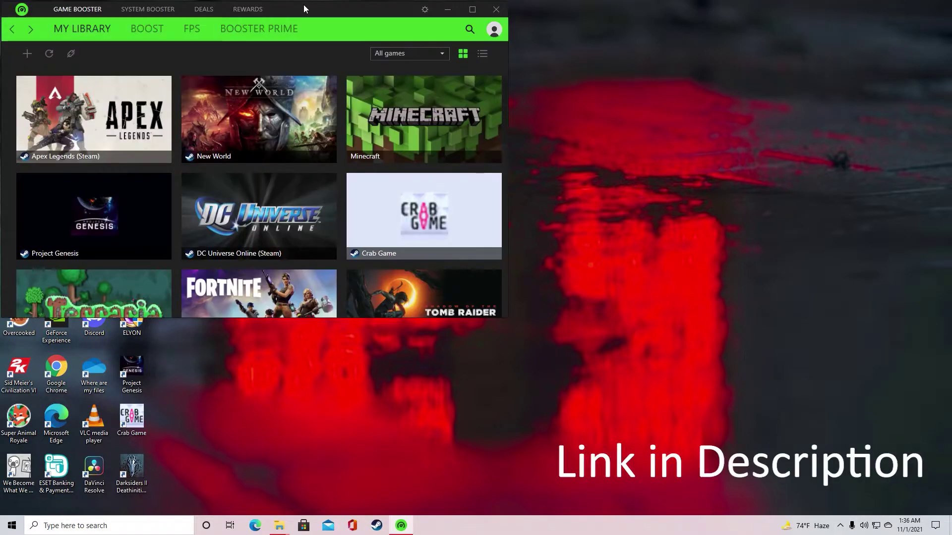
pyautogui.moveTo(303, 4); pyautogui.dragTo(507, 122)
pyautogui.moveTo(464, 219)
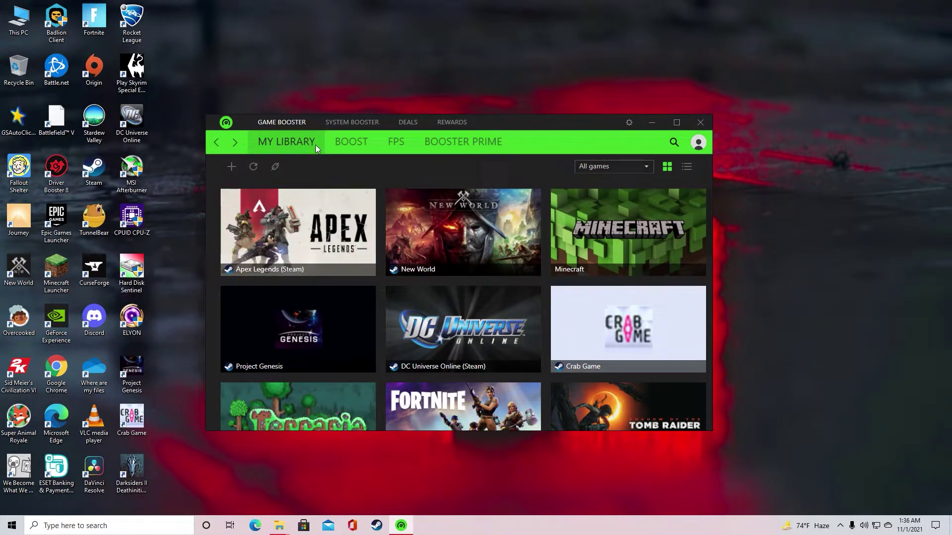
pyautogui.moveTo(319, 196)
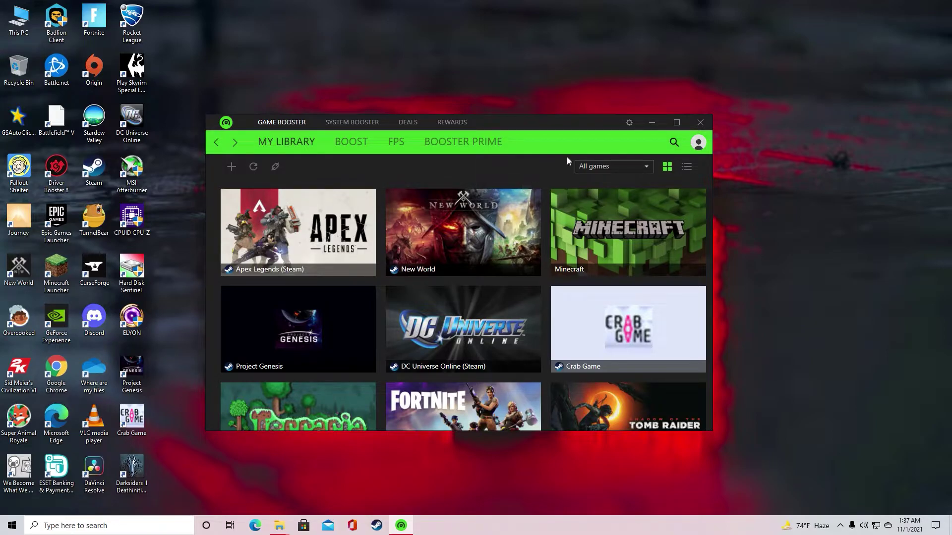
pyautogui.hotkey('alt', 'F4')
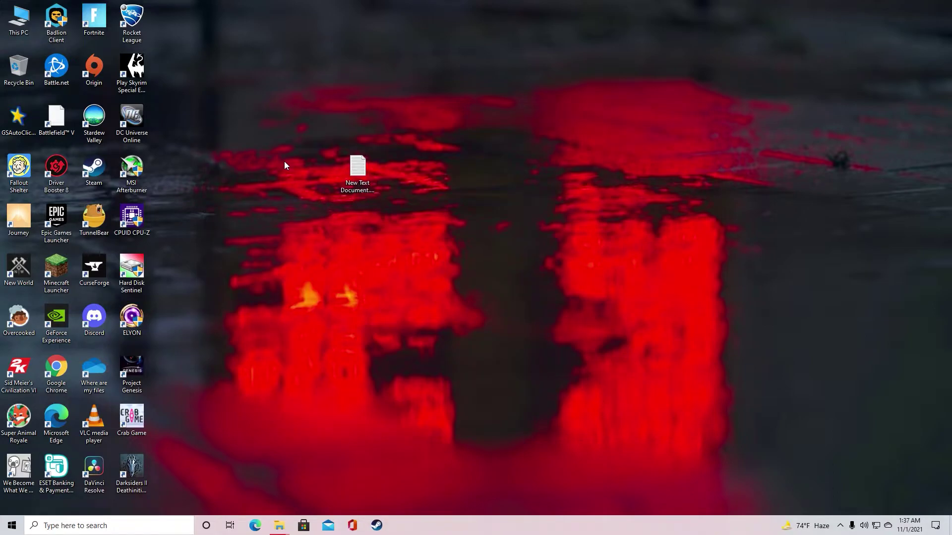
# Step: Open Steam and verify Apex Legends' launch options: +exec autoexec -dev -preload -high -novid -fullscreen
pyautogui.doubleClick(92, 174)
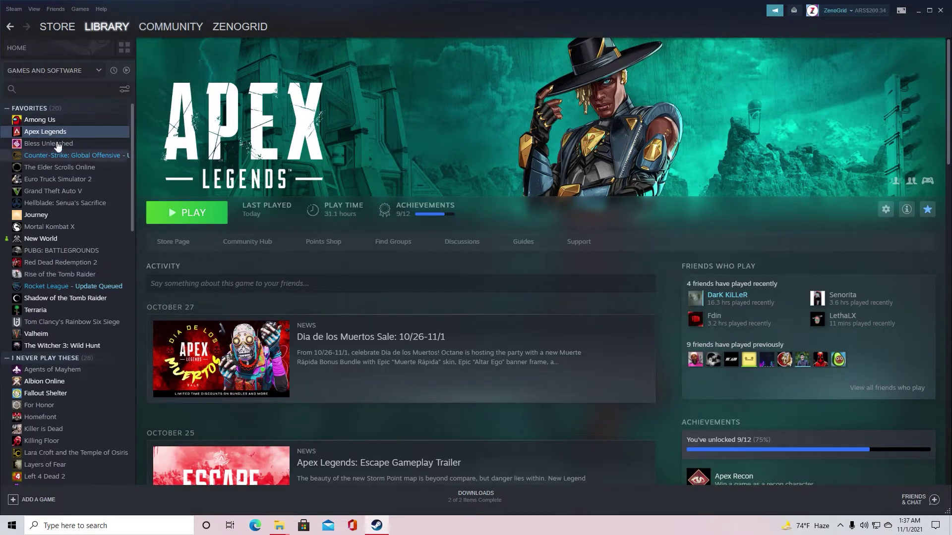
pyautogui.rightClick(51, 131)
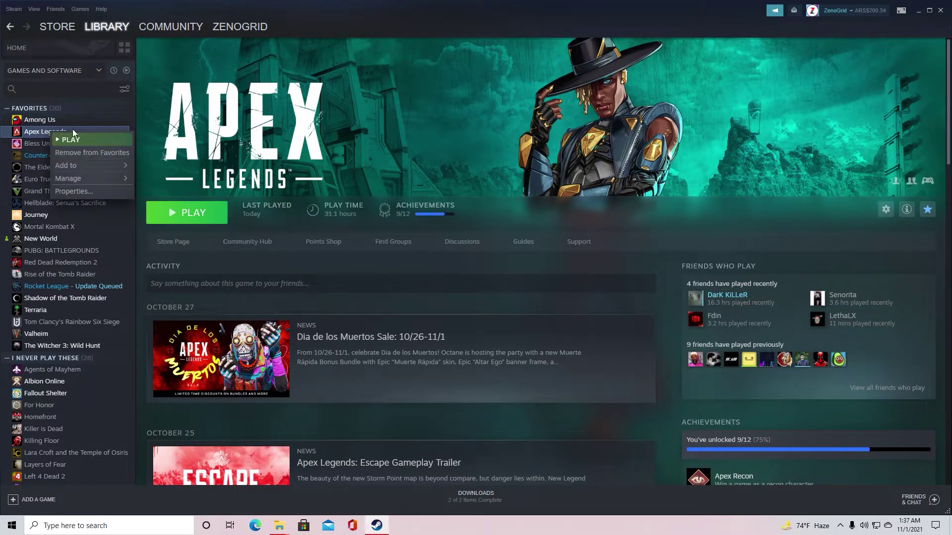
pyautogui.click(85, 190)
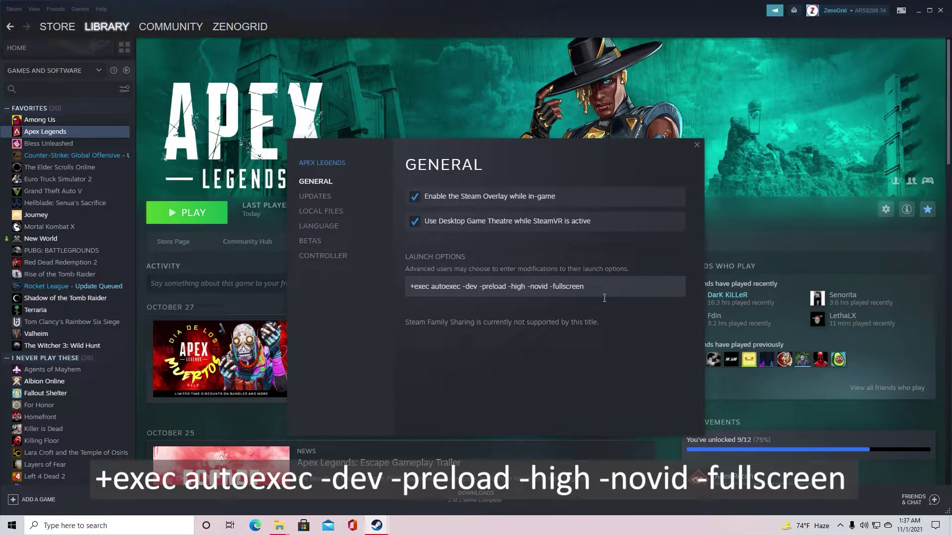
pyautogui.click(697, 144)
pyautogui.click(14, 8)
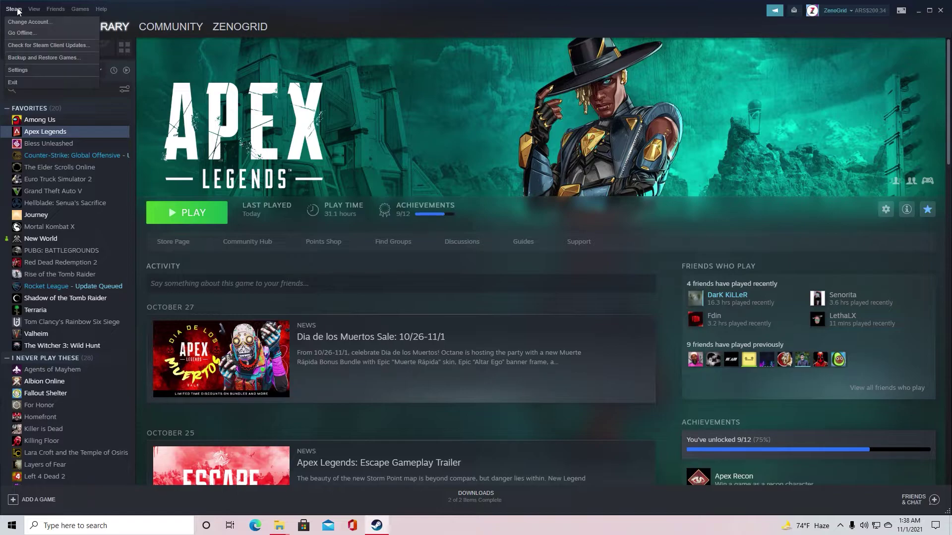
# Step: Enable Low Bandwidth Mode and Low Performance Mode in Steam's Library settings, then launch Apex Legends
pyautogui.click(43, 73)
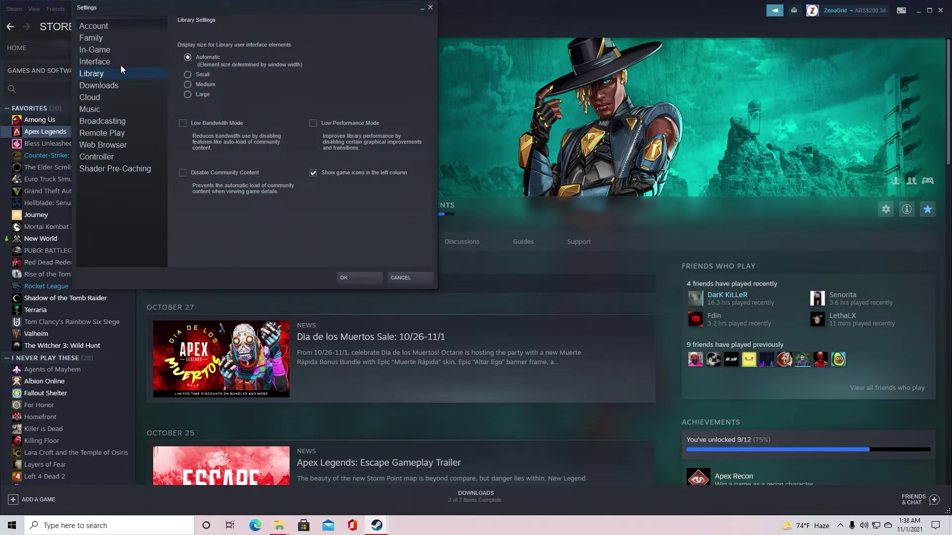
pyautogui.click(182, 123)
pyautogui.click(313, 123)
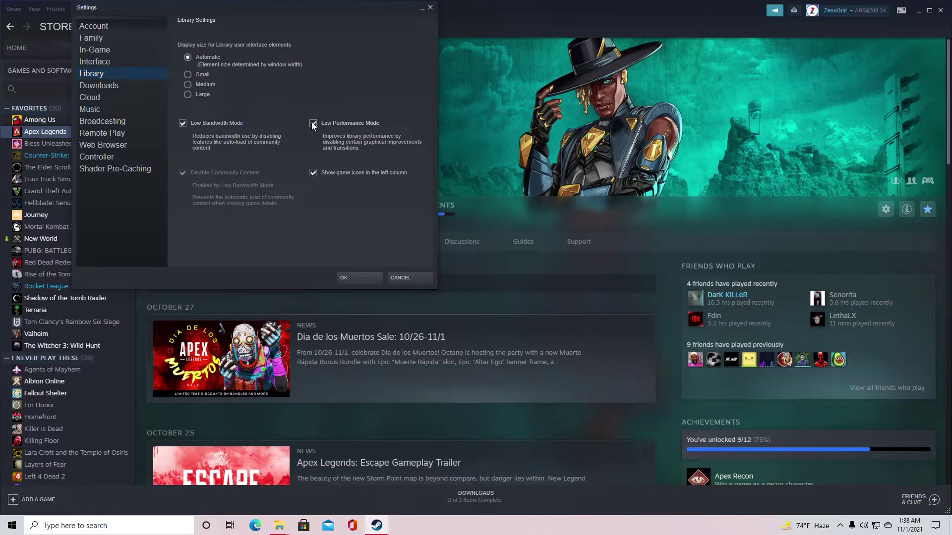
pyautogui.click(358, 279)
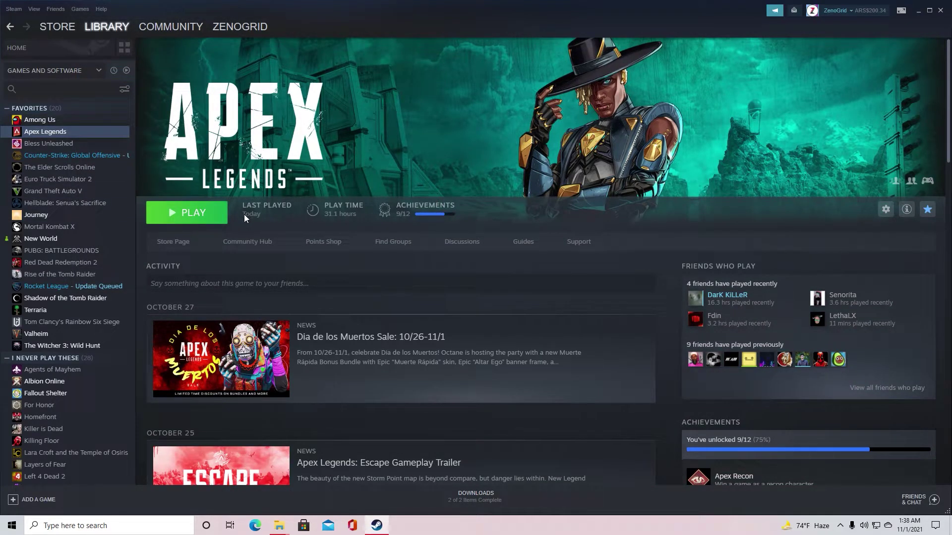
pyautogui.click(212, 213)
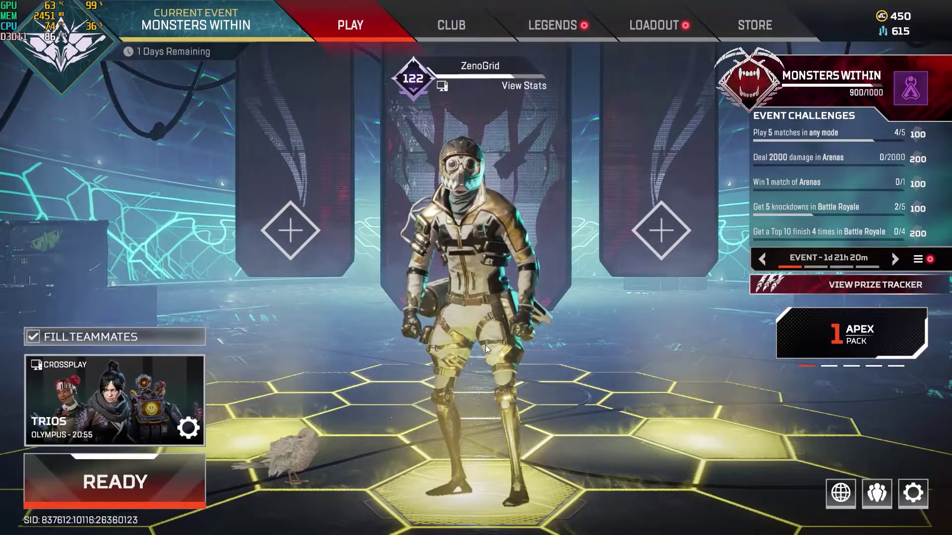
# Step: Open Apex Legends' Video settings from the lobby, showing Full Screen at 1920 x 1080, FOV 110
pyautogui.click(913, 489)
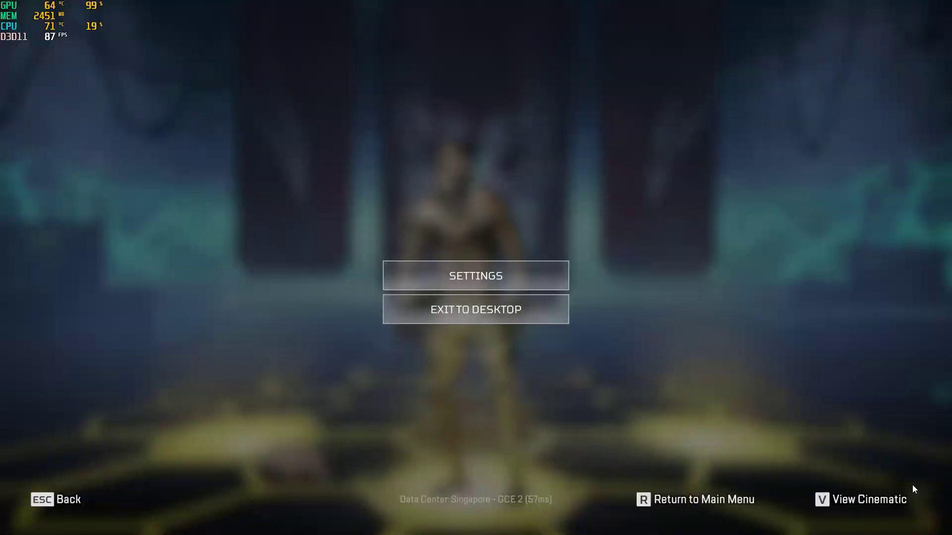
pyautogui.click(513, 279)
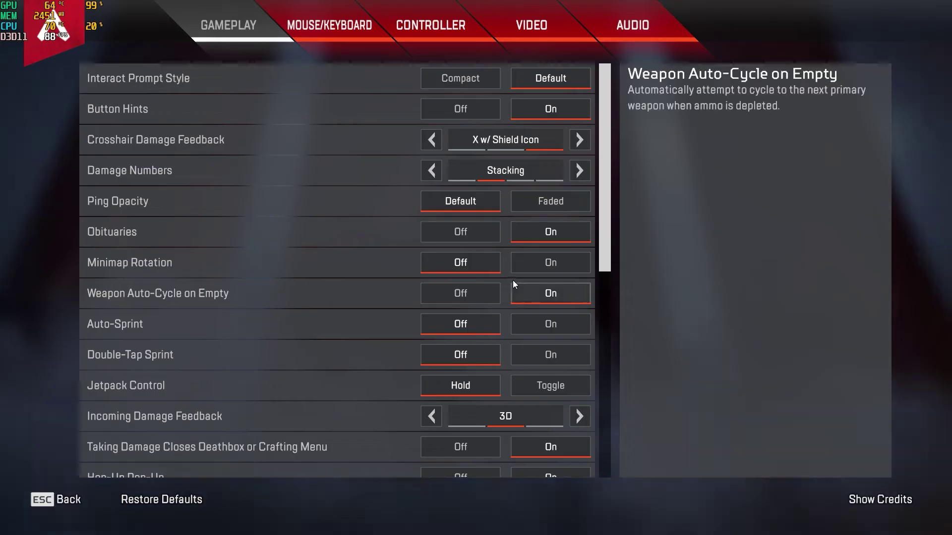
pyautogui.click(551, 33)
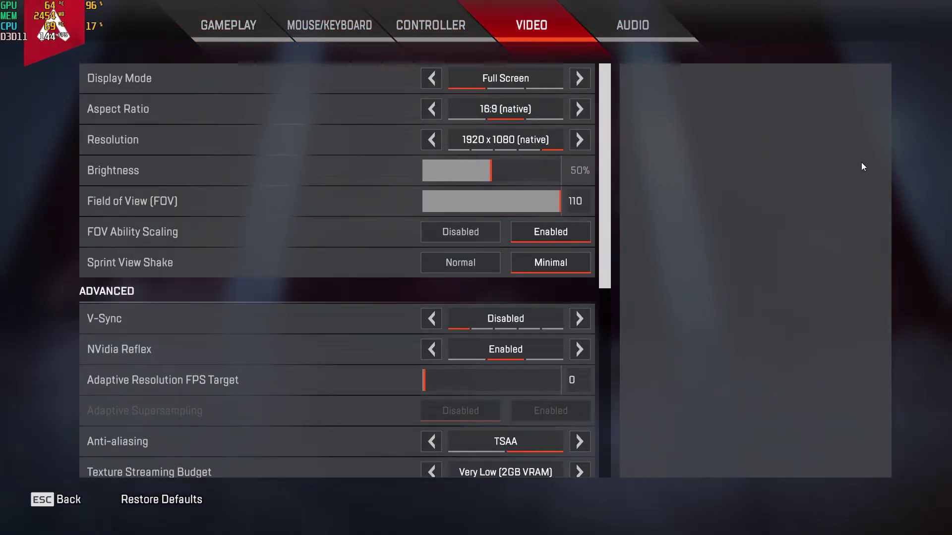
pyautogui.moveTo(299, 72)
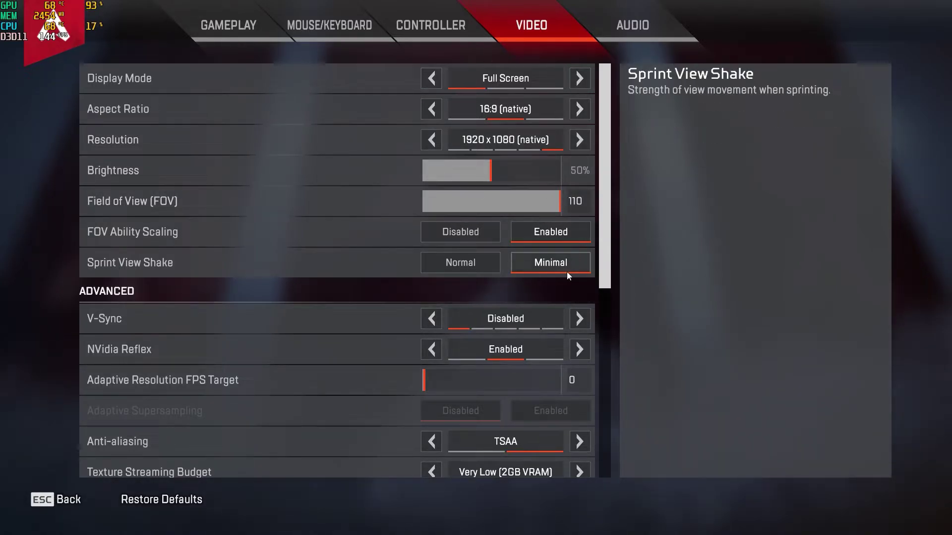
pyautogui.scroll(-2, 600, 336)
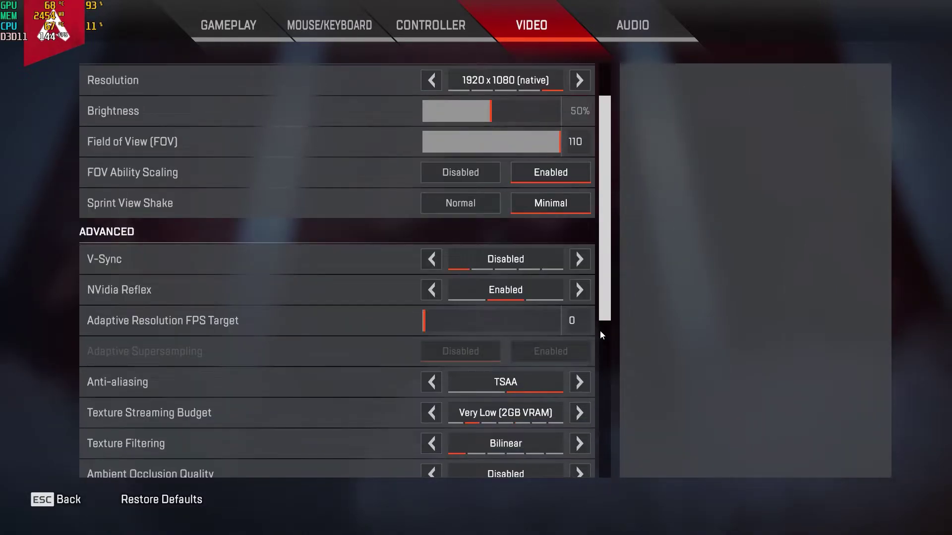
# Step: Set Apex's Adaptive Resolution FPS Target slider to 60 in the advanced video settings
pyautogui.scroll(-2, 604, 317)
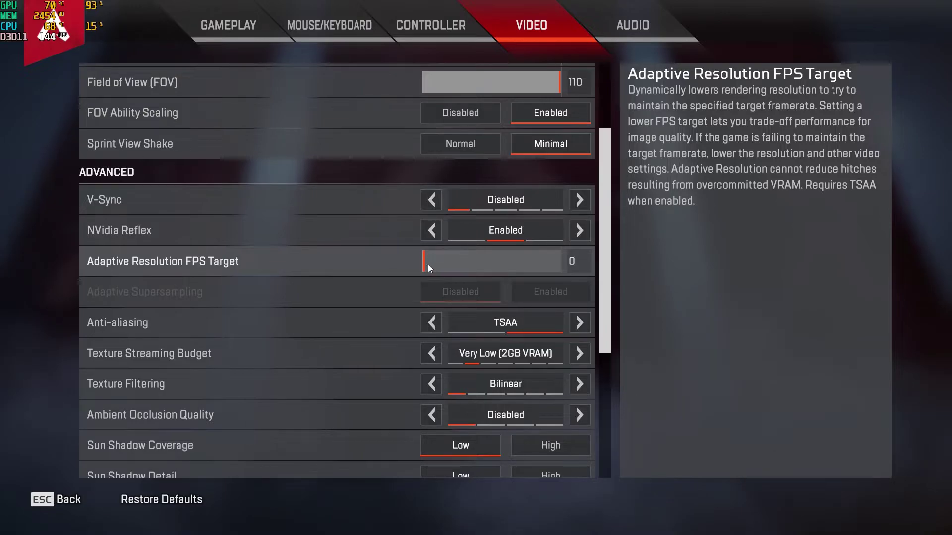
pyautogui.moveTo(423, 264); pyautogui.dragTo(505, 265)
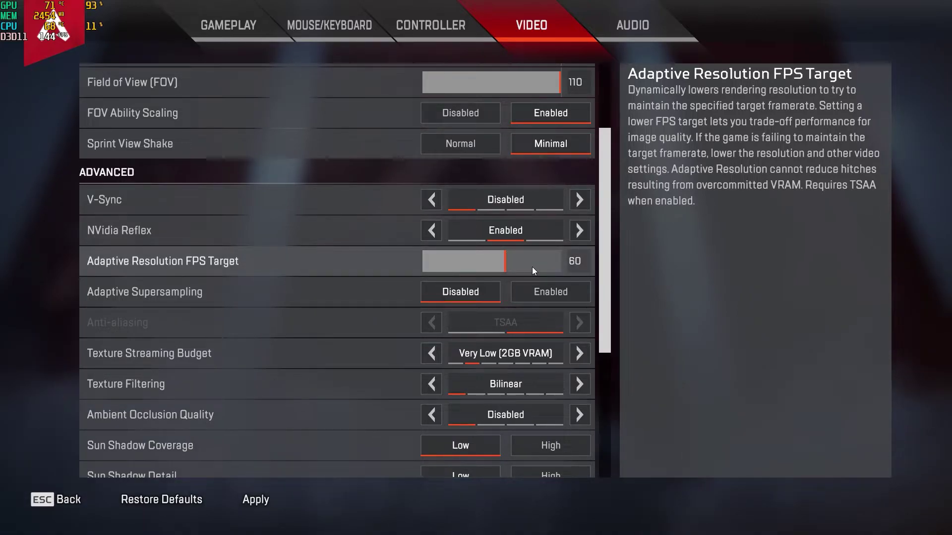
pyautogui.moveTo(531, 266); pyautogui.dragTo(370, 266)
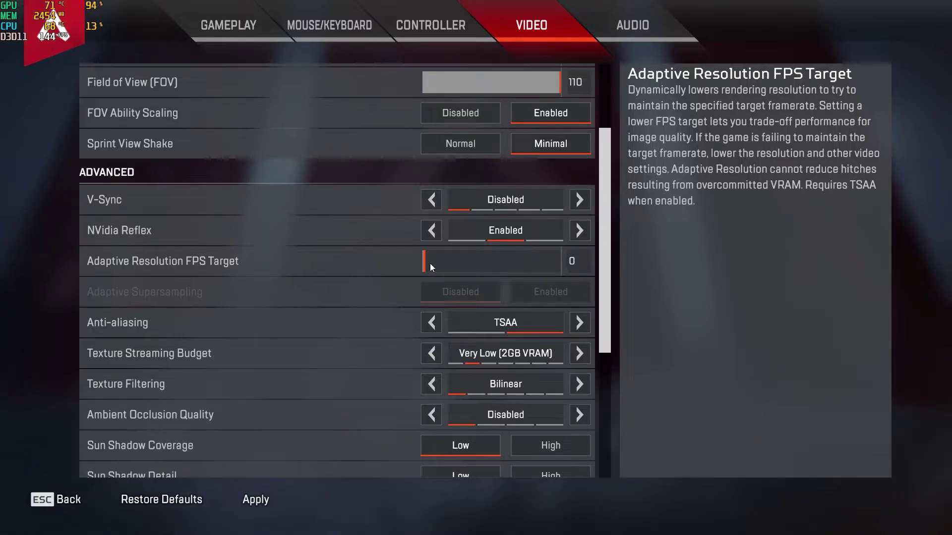
pyautogui.moveTo(430, 263); pyautogui.dragTo(507, 263)
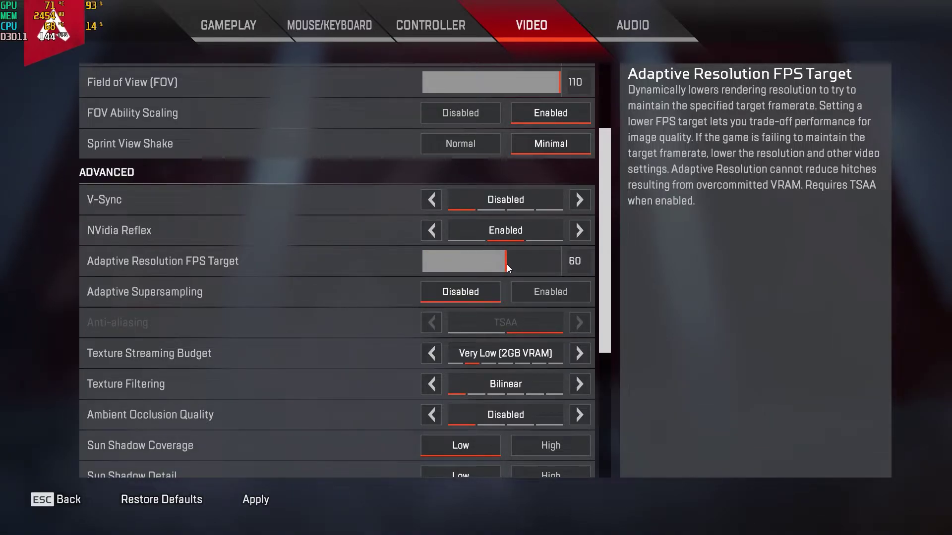
pyautogui.scroll(-2, 278, 238)
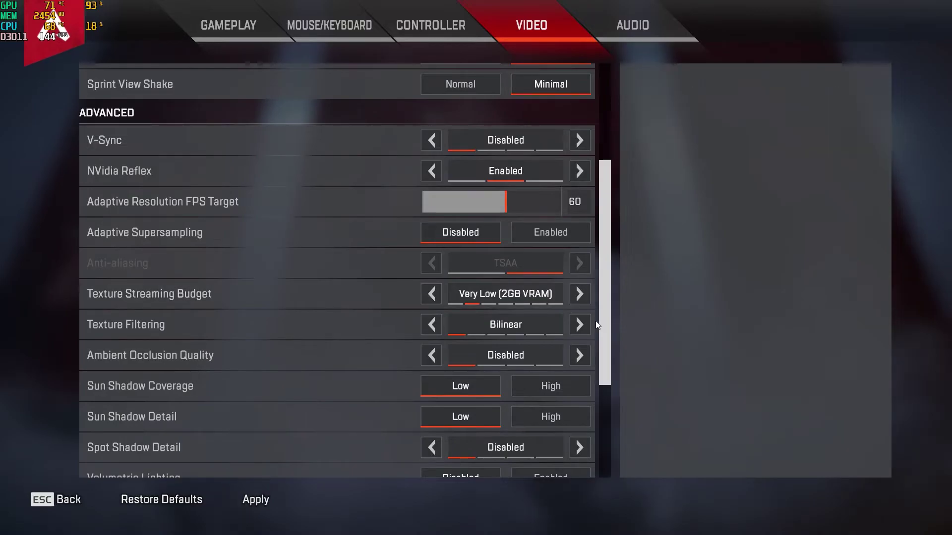
# Step: Switch Texture Streaming Budget to None, then back to Very Low (2GB VRAM)
pyautogui.scroll(-5, 600, 421)
pyautogui.scroll(-1, 362, 395)
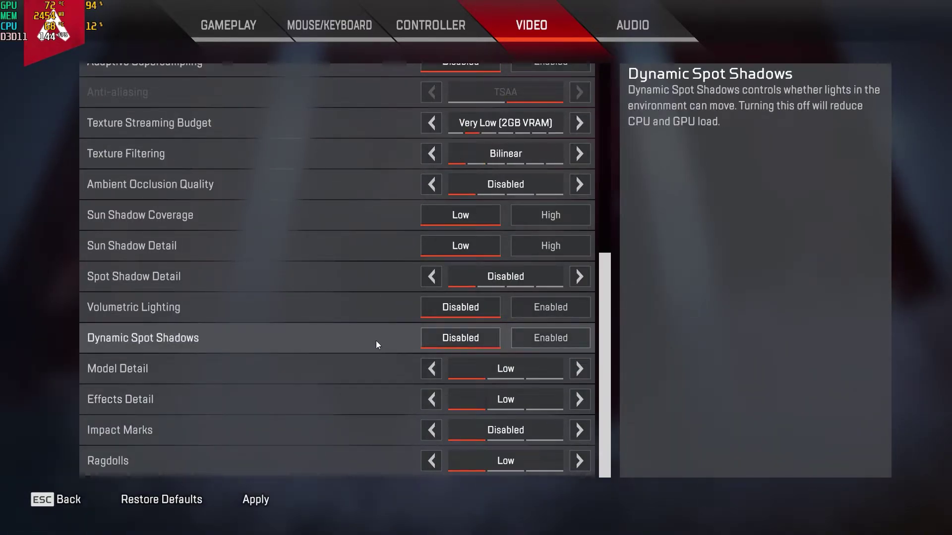
pyautogui.scroll(1, 141, 145)
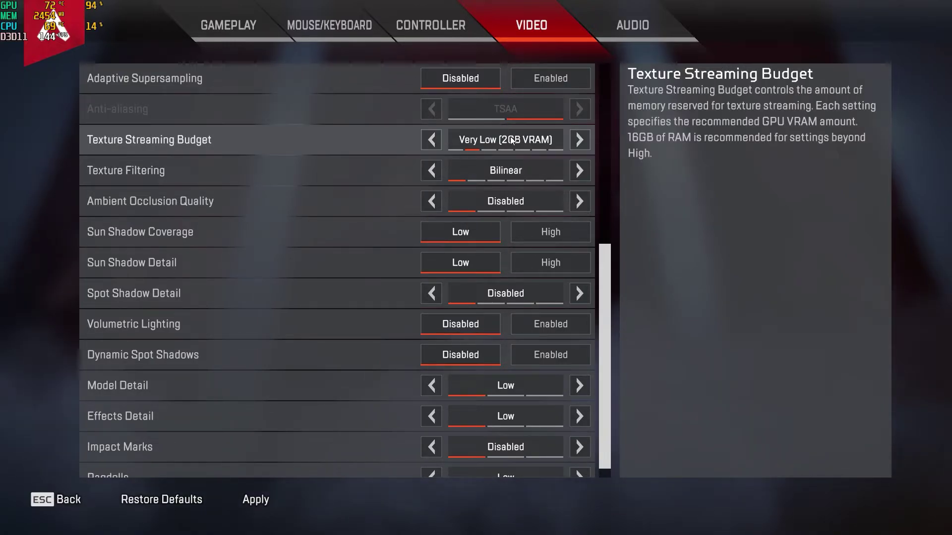
pyautogui.scroll(-1, 483, 130)
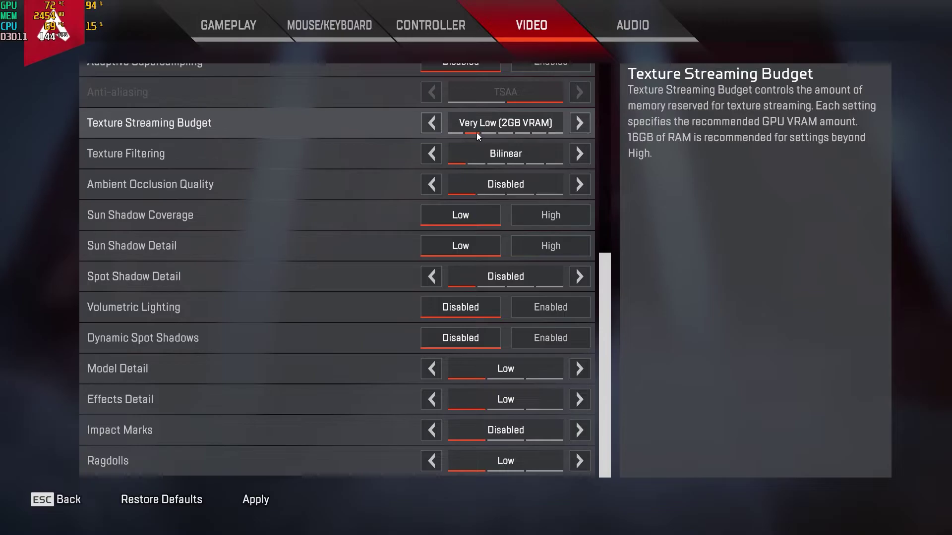
pyautogui.click(431, 123)
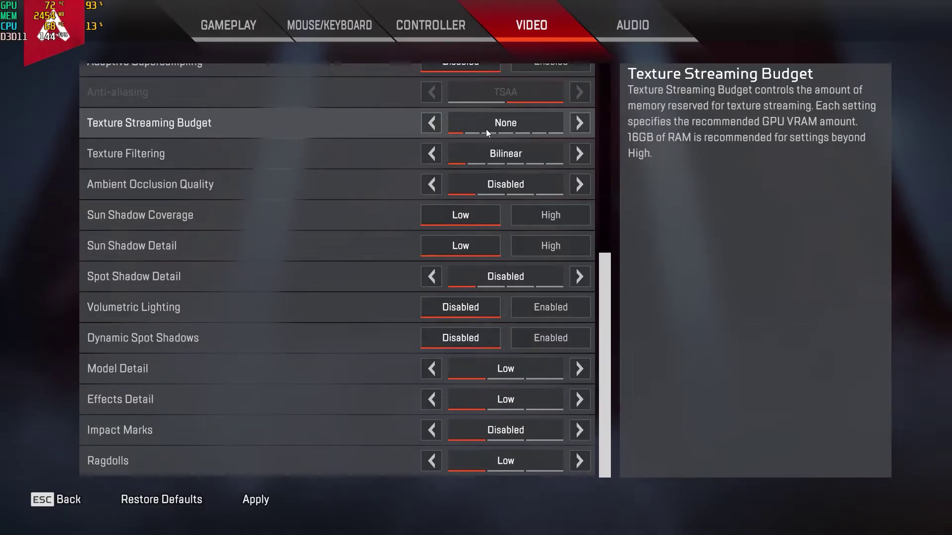
pyautogui.scroll(5, 545, 277)
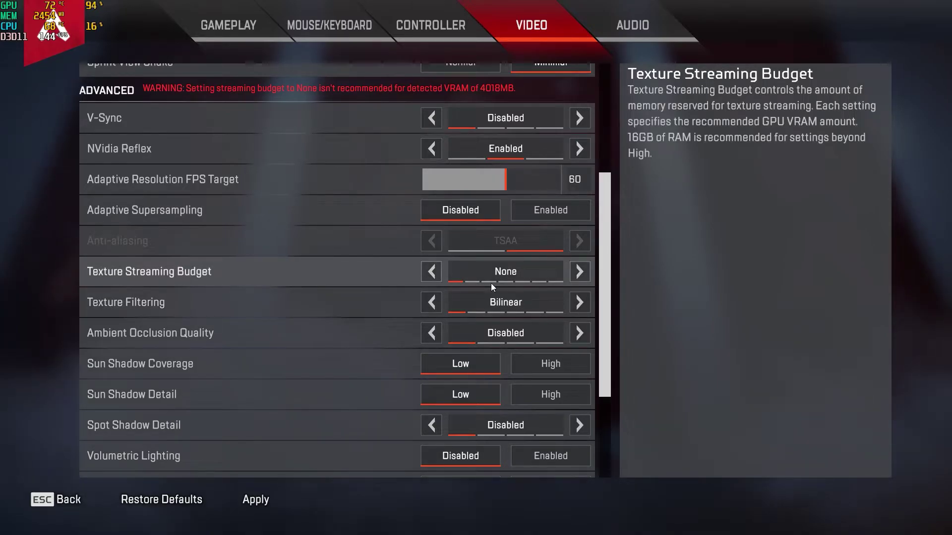
pyautogui.click(580, 272)
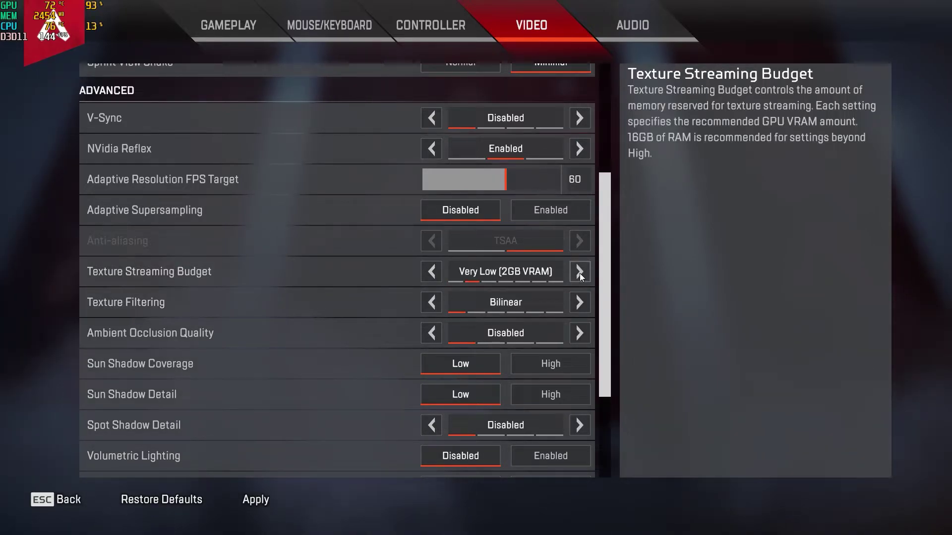
# Step: Apply the changed video settings and leave the game for the desktop
pyautogui.scroll(-1, 415, 362)
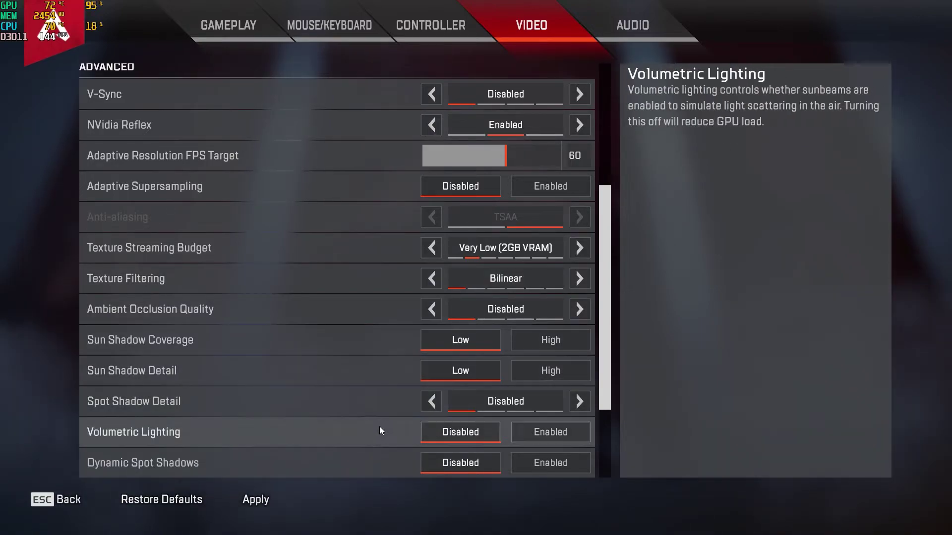
pyautogui.click(267, 504)
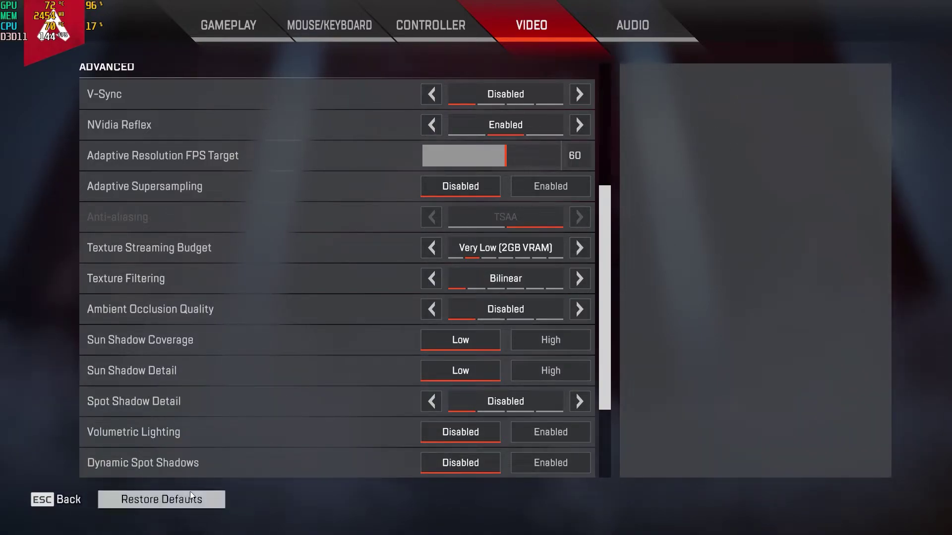
pyautogui.click(49, 497)
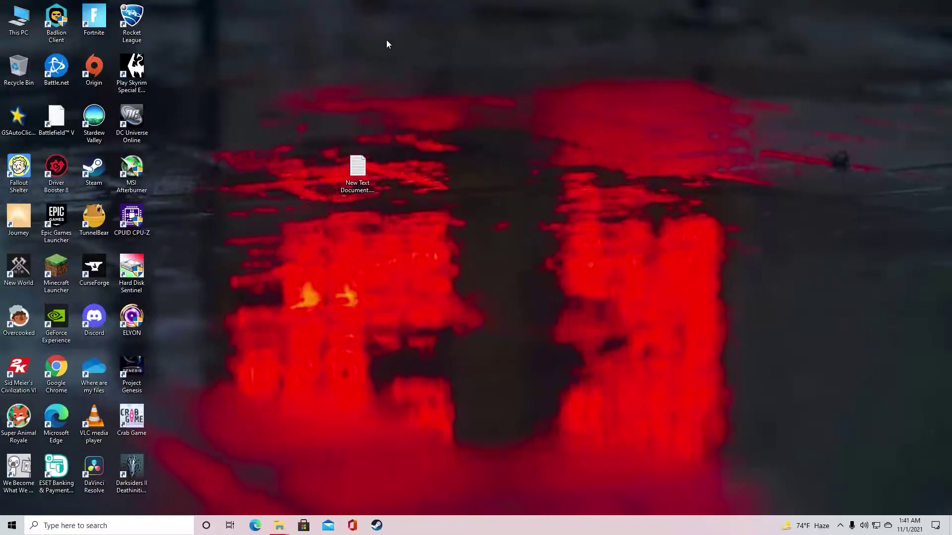
# Step: Browse from This PC through C:\Users\<profile>\Saved Games\Respawn\Apex into the local folder
pyautogui.doubleClick(18, 20)
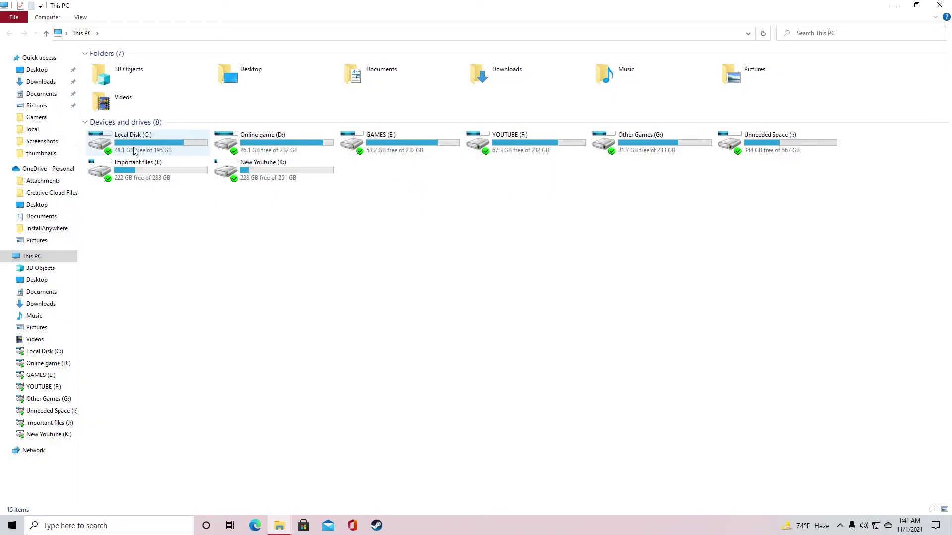
pyautogui.doubleClick(182, 147)
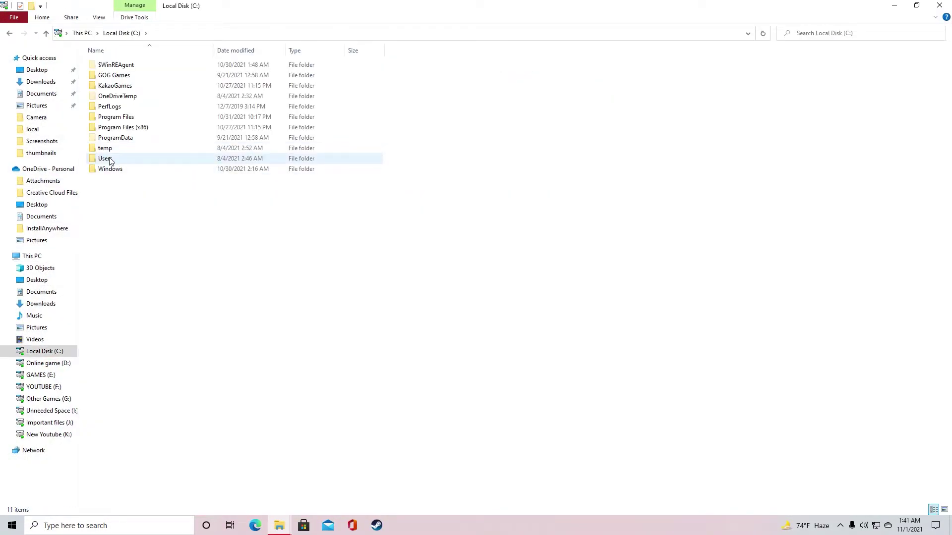
pyautogui.doubleClick(109, 159)
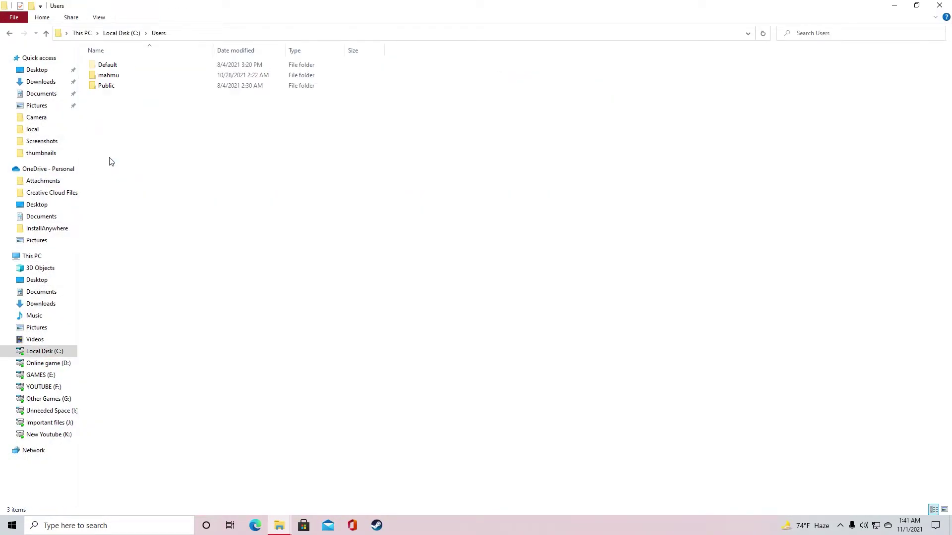
pyautogui.click(112, 81)
pyautogui.doubleClick(112, 81)
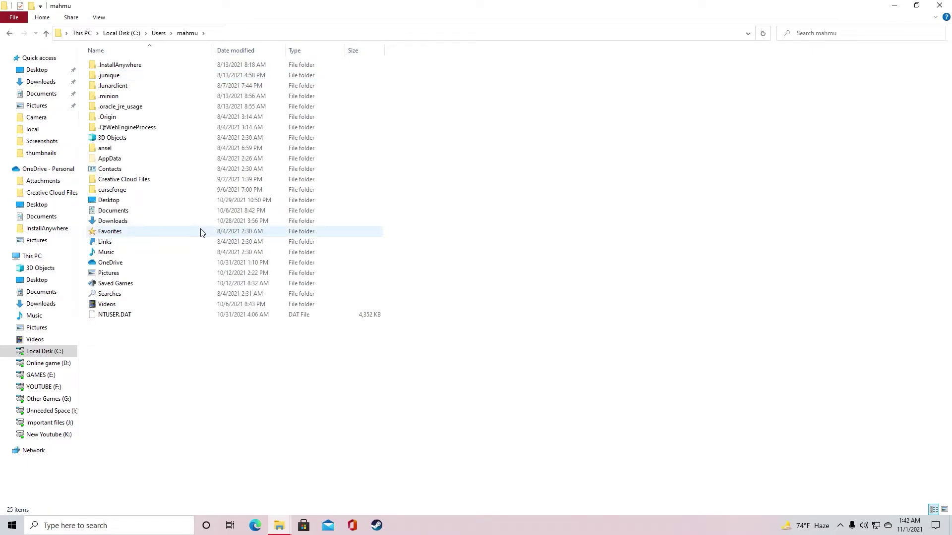
pyautogui.doubleClick(132, 287)
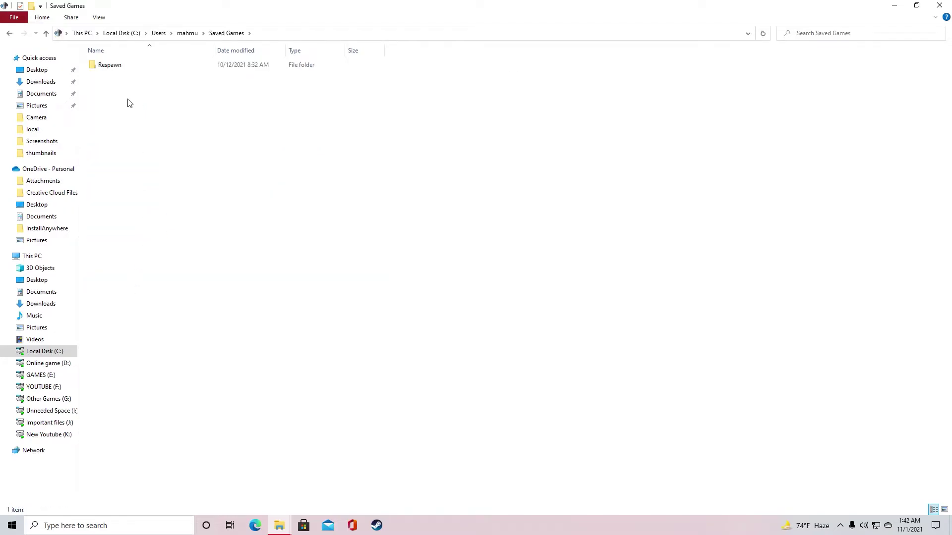
pyautogui.doubleClick(118, 69)
pyautogui.doubleClick(114, 67)
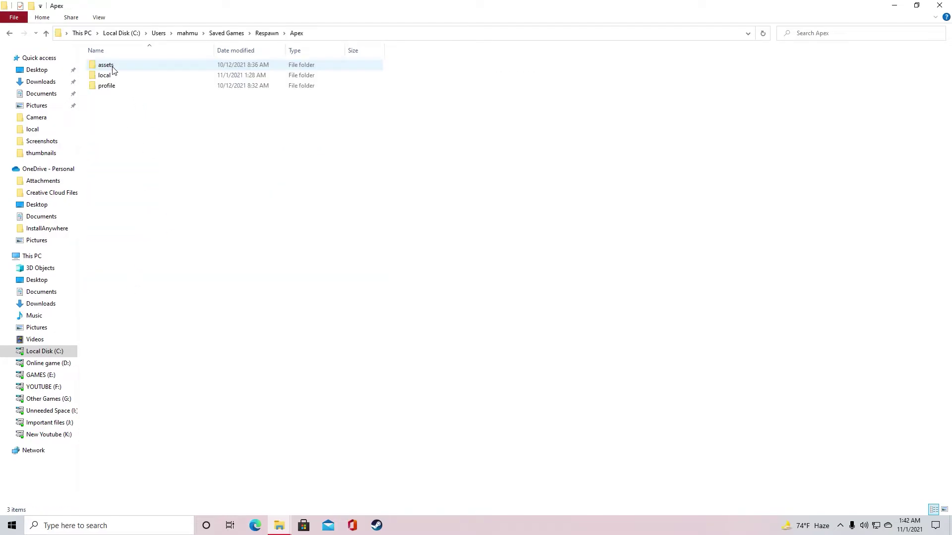
pyautogui.doubleClick(113, 76)
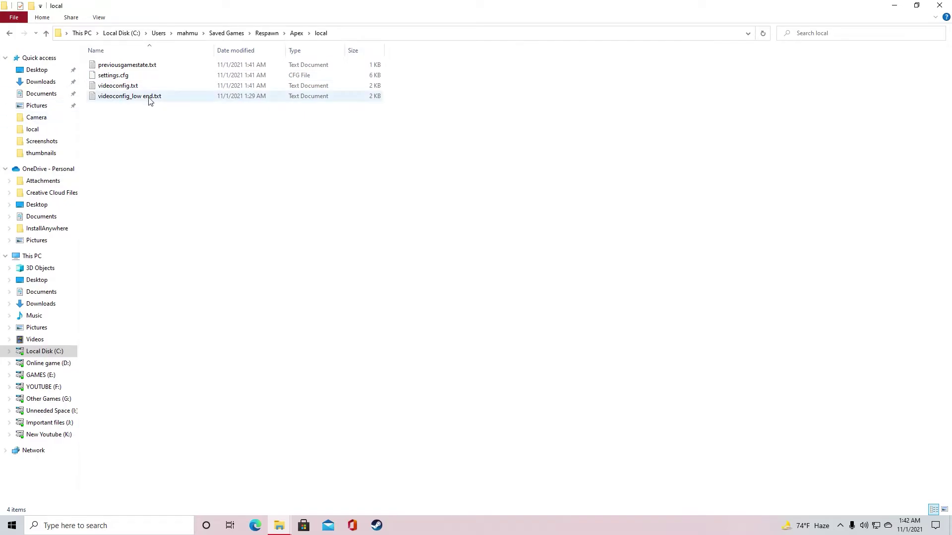
# Step: In maximized Notepad, change csm_enabled and csm_coverage to 0 and r_lod_switch_scale to 0.4 in videoconfig.txt
pyautogui.doubleClick(128, 88)
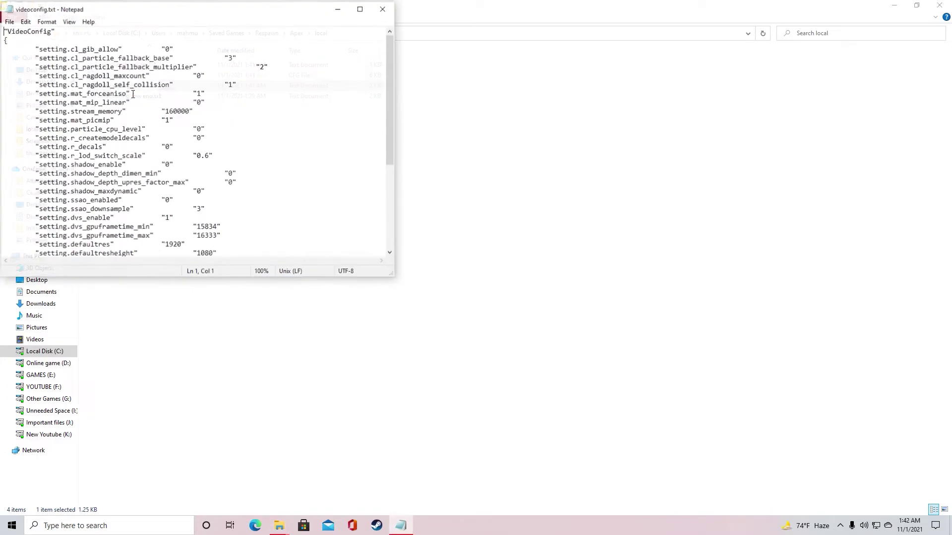
pyautogui.click(365, 8)
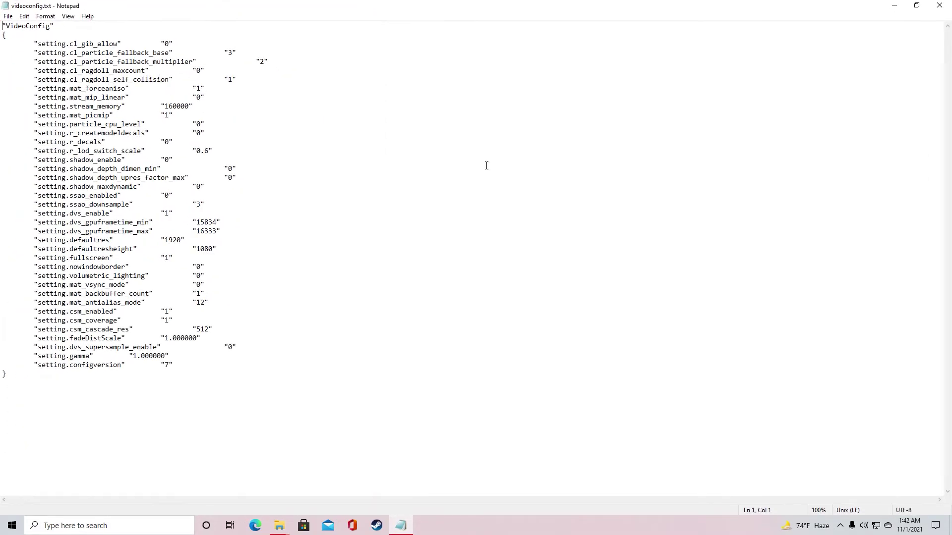
pyautogui.click(169, 314)
pyautogui.press('BackSpace')
pyautogui.click(209, 151)
pyautogui.click(396, 222)
# Step: Save videoconfig.txt and close Notepad
pyautogui.click(8, 16)
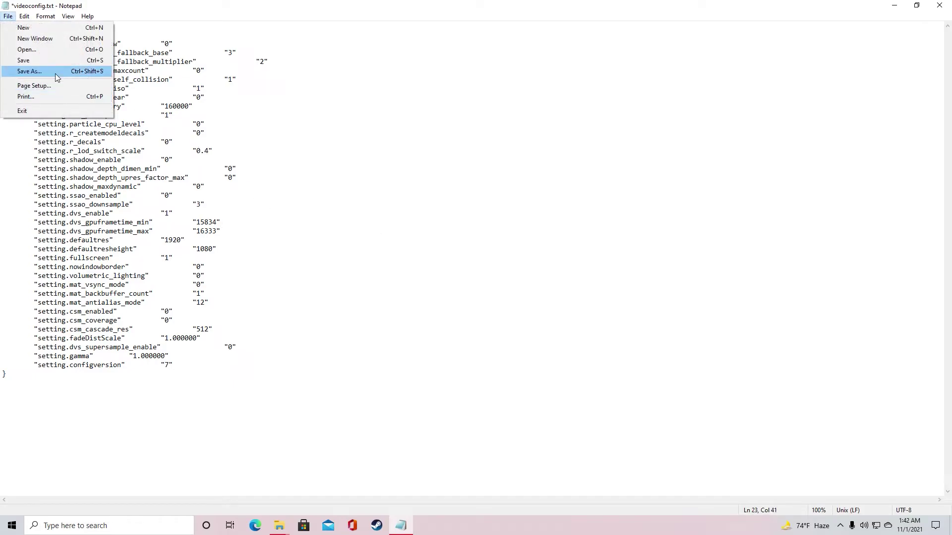
pyautogui.click(52, 61)
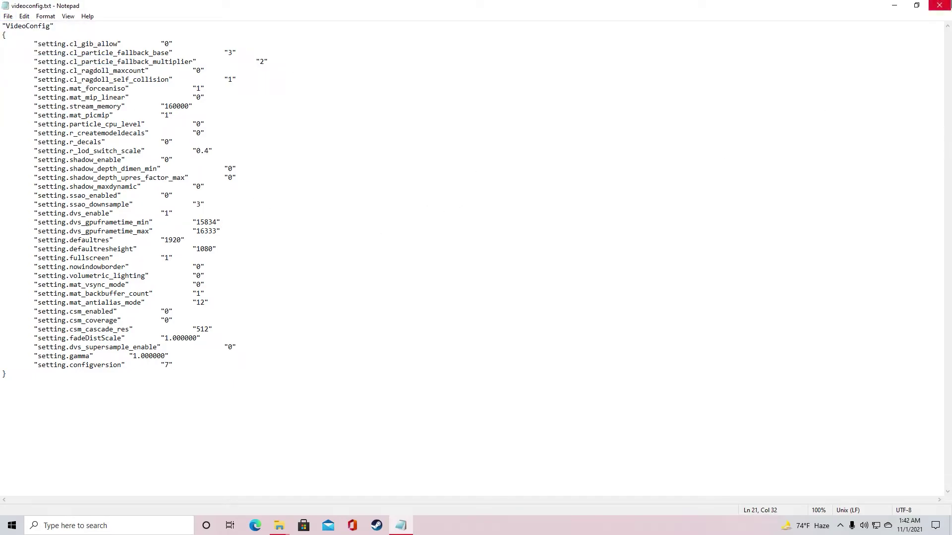
pyautogui.click(940, 5)
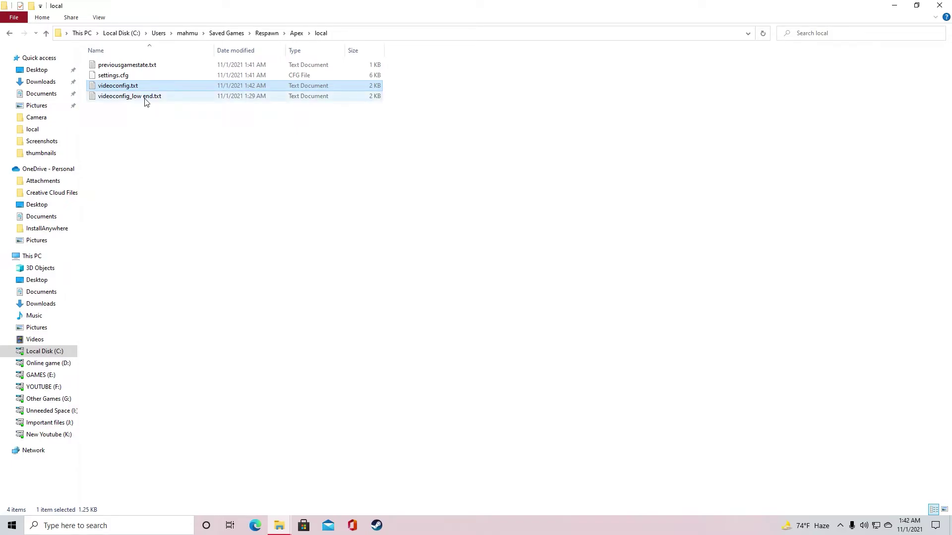
# Step: View videoconfig_low end.txt in a maximized Notepad window, then close it
pyautogui.doubleClick(132, 96)
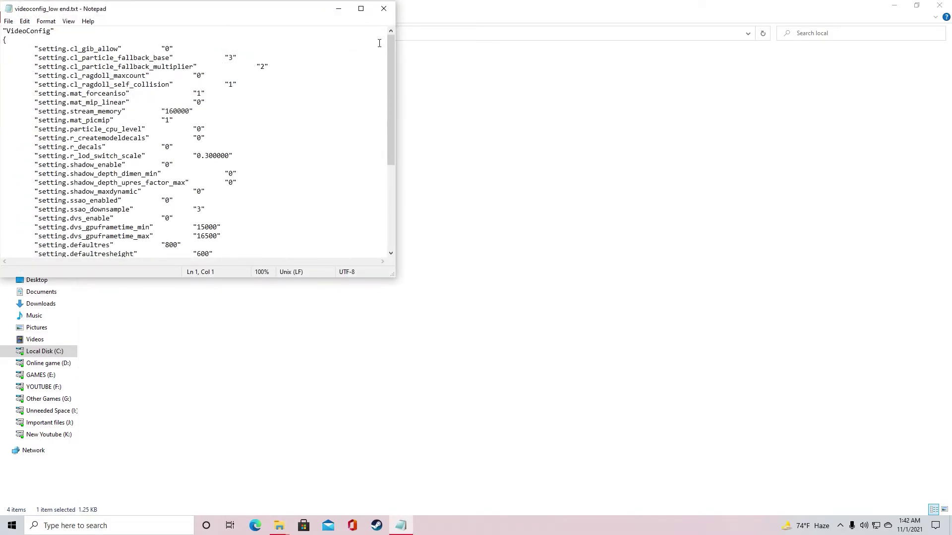
pyautogui.click(365, 9)
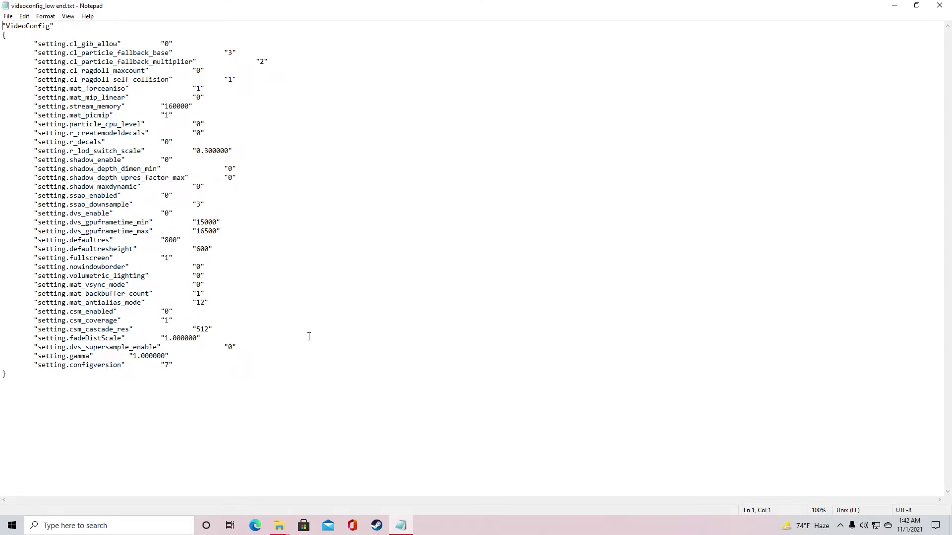
pyautogui.click(939, 5)
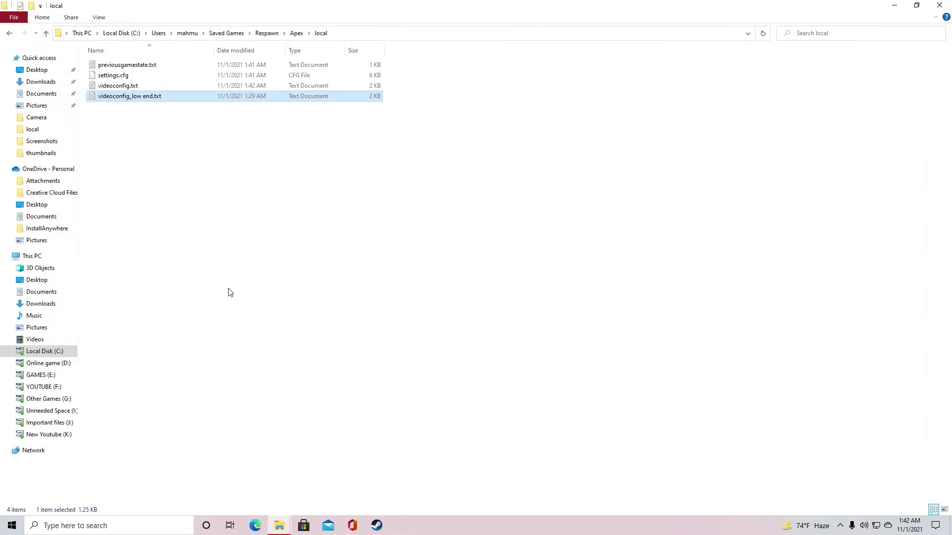
# Step: Start renaming videoconfig_low end.txt, cancel with Esc to keep its name, and show the desktop
pyautogui.rightClick(147, 106)
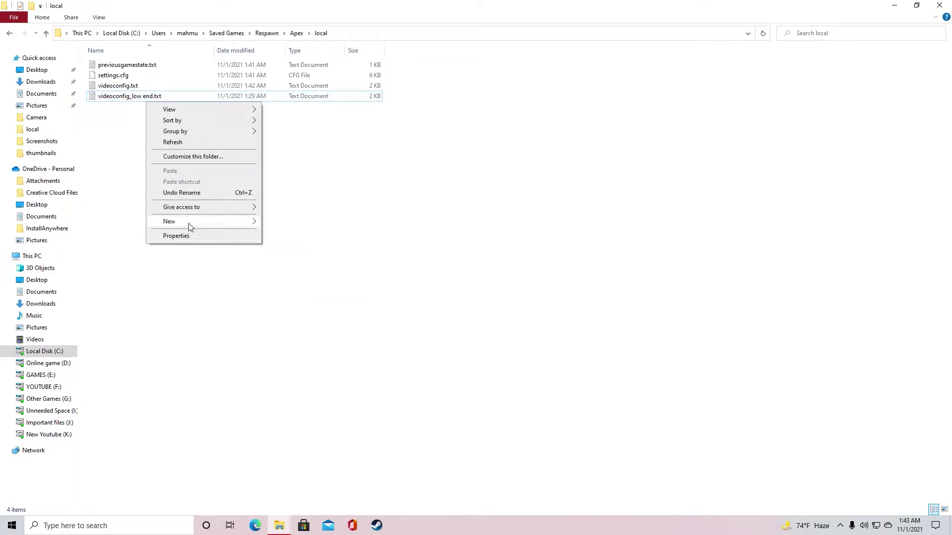
pyautogui.rightClick(124, 99)
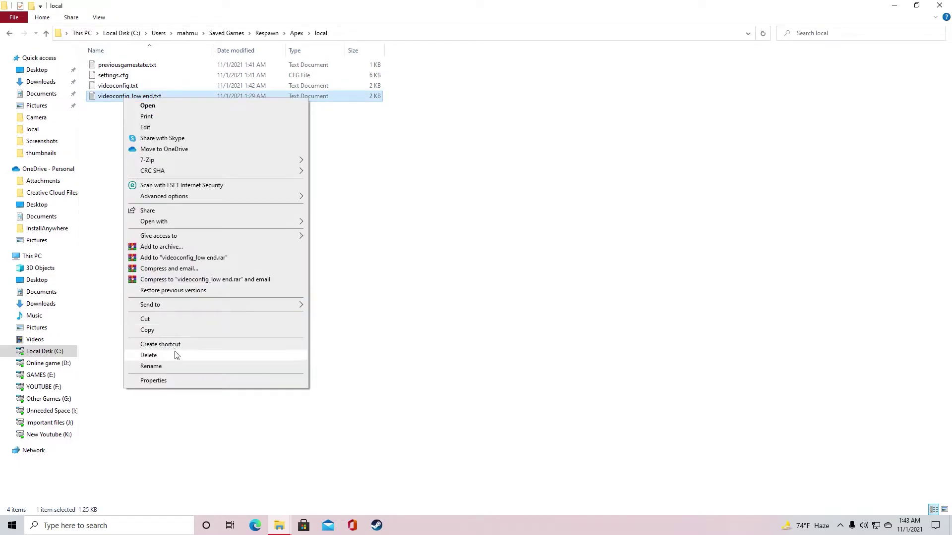
pyautogui.click(174, 366)
pyautogui.click(130, 97)
pyautogui.moveTo(130, 97); pyautogui.dragTo(168, 107)
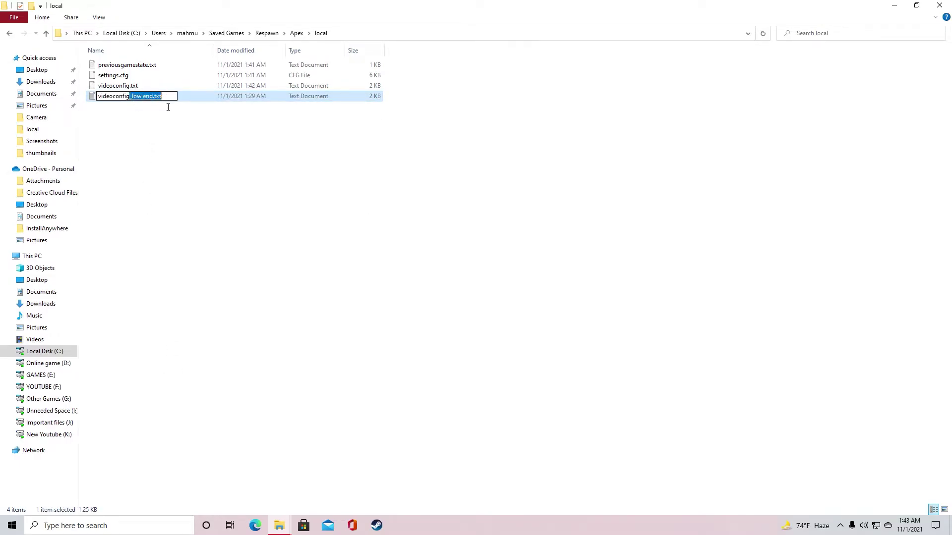
pyautogui.write('.t')
pyautogui.press('Escape')
pyautogui.click(202, 238)
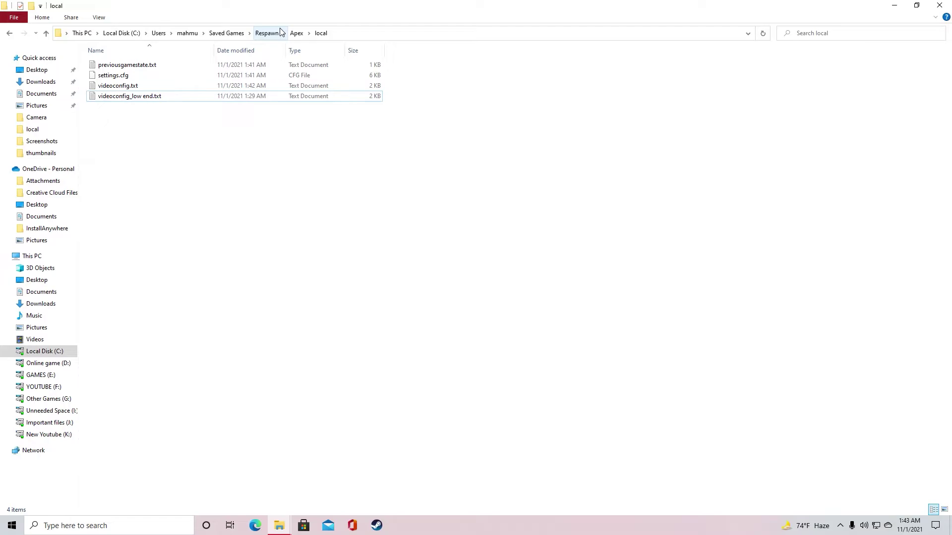
pyautogui.press('super+d')
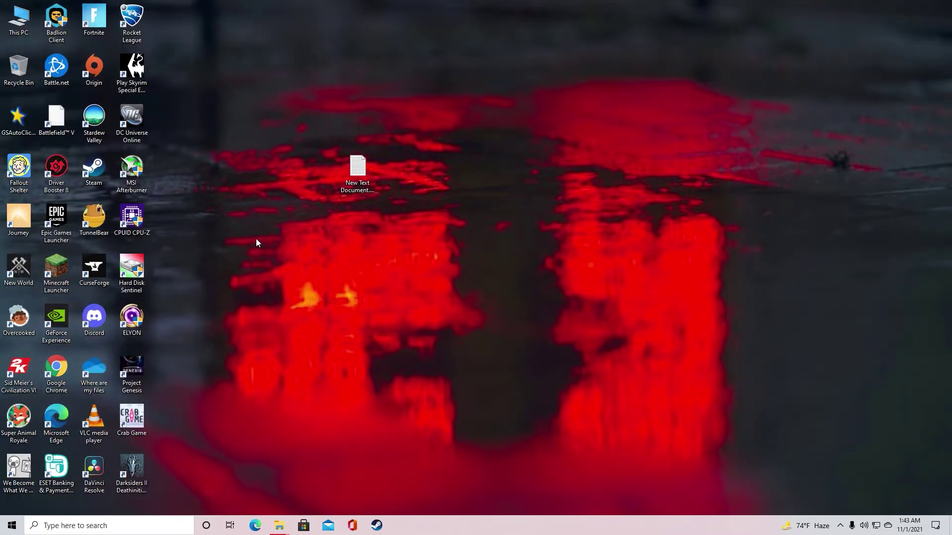
# Step: Select Apex Legends under NVIDIA Control Panel's Manage 3D Settings Program Settings, then widen the window
pyautogui.rightClick(307, 225)
pyautogui.click(353, 294)
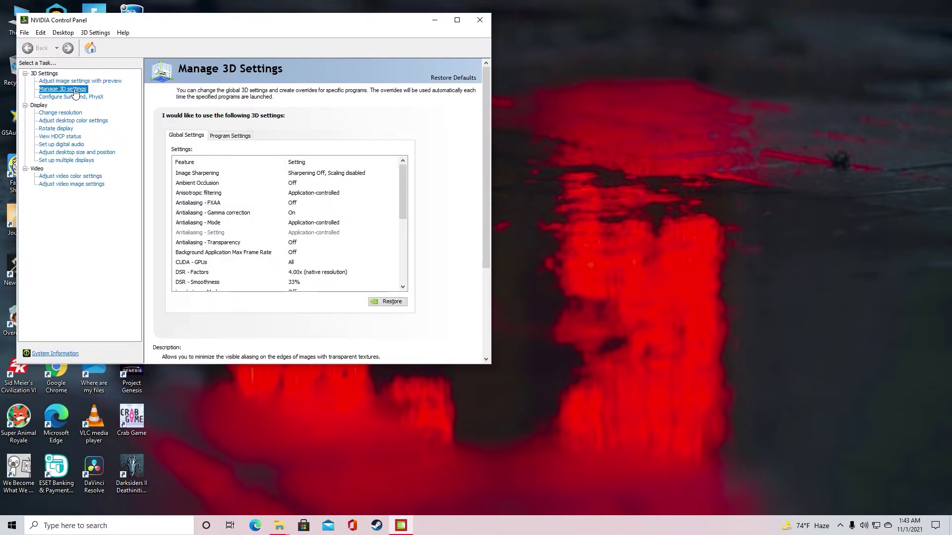
pyautogui.click(228, 137)
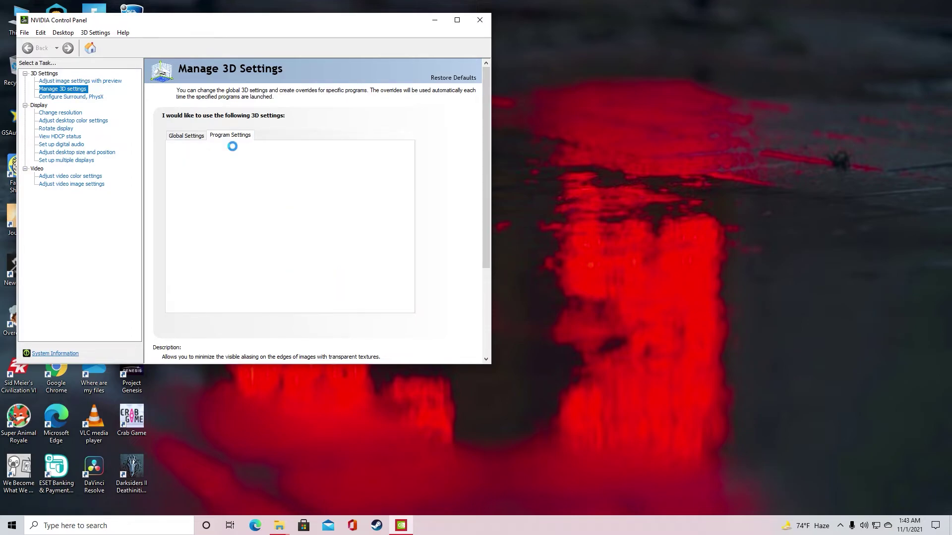
pyautogui.click(243, 159)
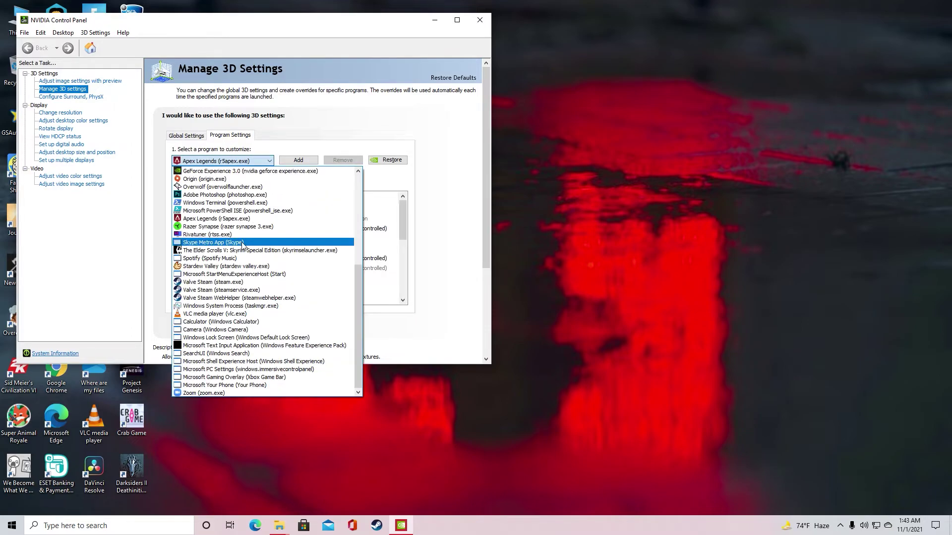
pyautogui.click(228, 219)
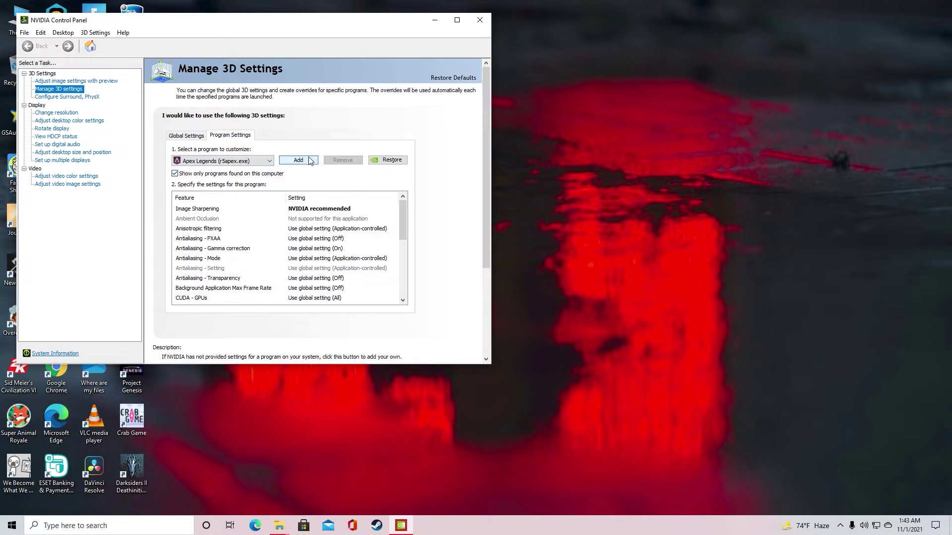
pyautogui.click(299, 161)
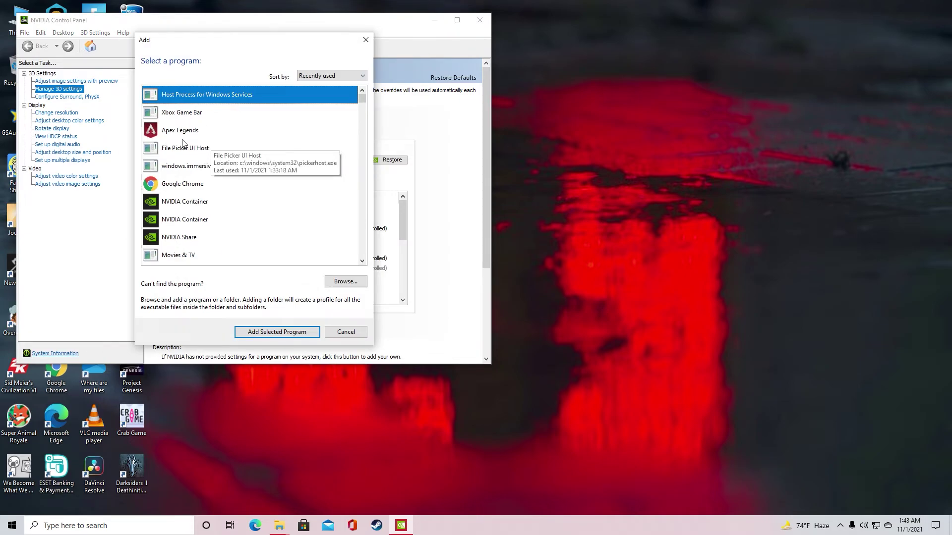
pyautogui.click(346, 331)
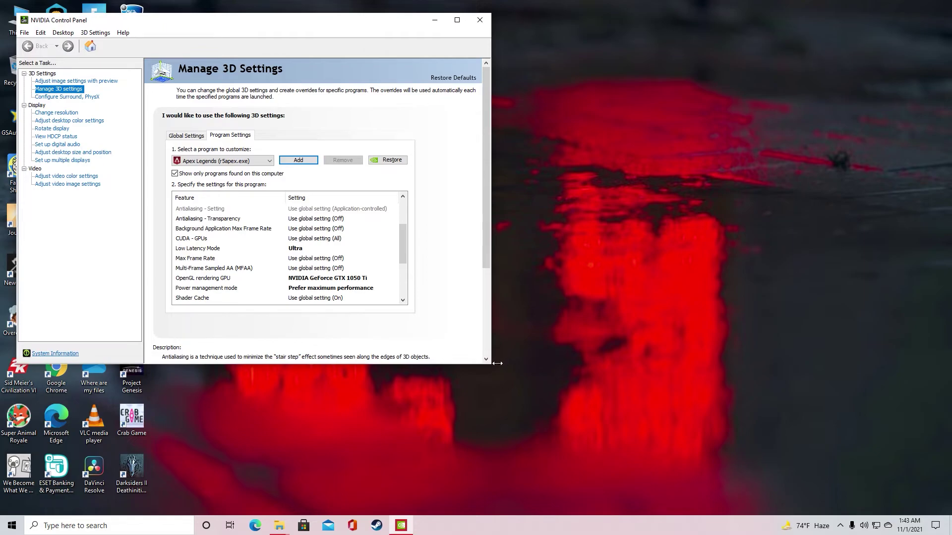
pyautogui.moveTo(497, 363); pyautogui.dragTo(622, 363)
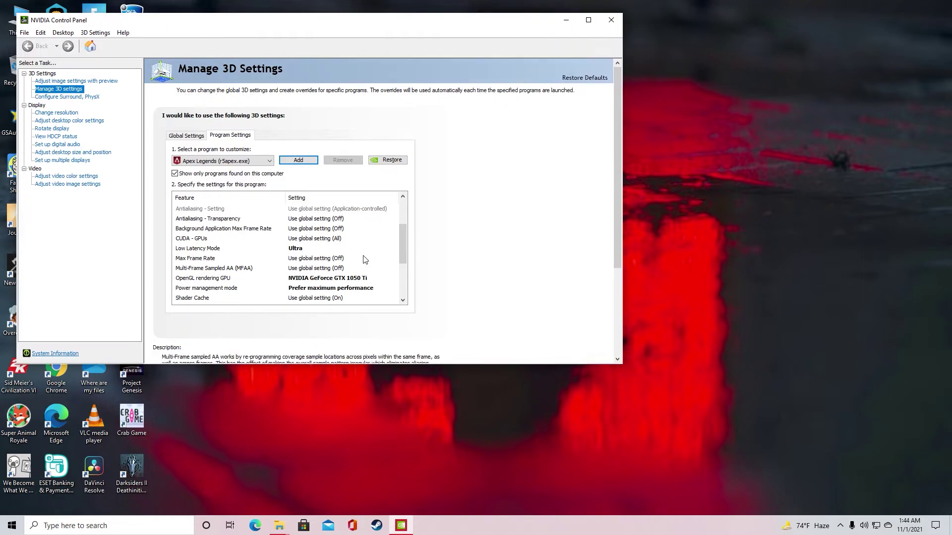
# Step: For Apex, keep Low Latency Mode Ultra, OpenGL GPU GTX 1050 Ti and Prefer maximum performance power
pyautogui.click(297, 251)
pyautogui.click(493, 298)
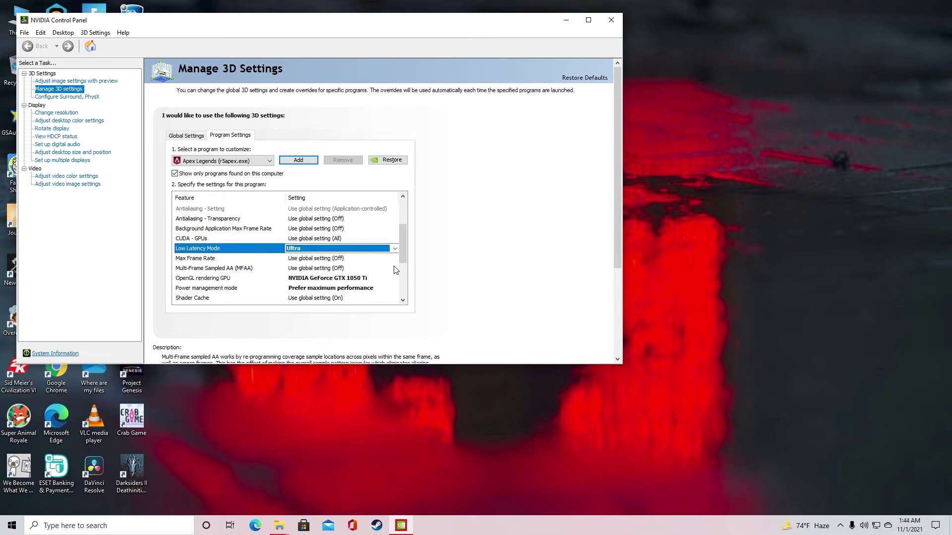
pyautogui.scroll(-1, 221, 252)
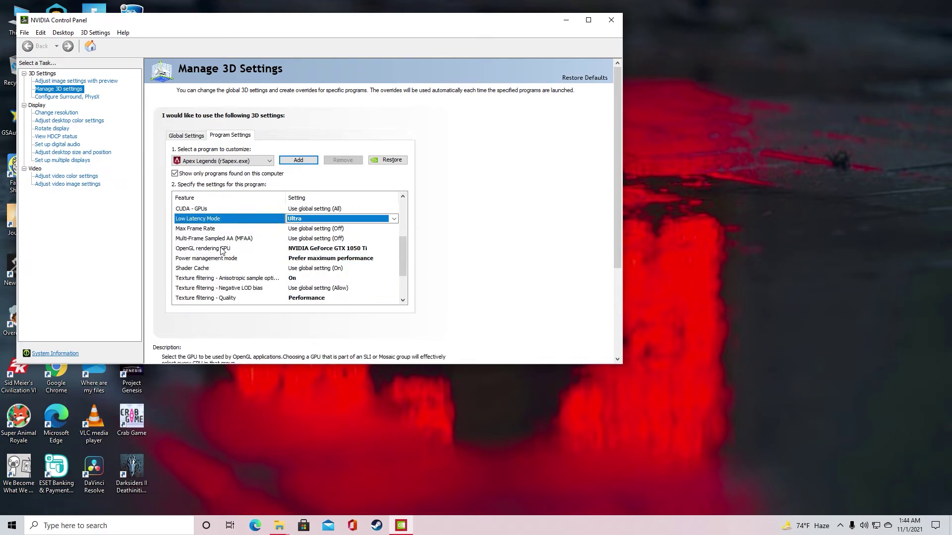
pyautogui.click(349, 250)
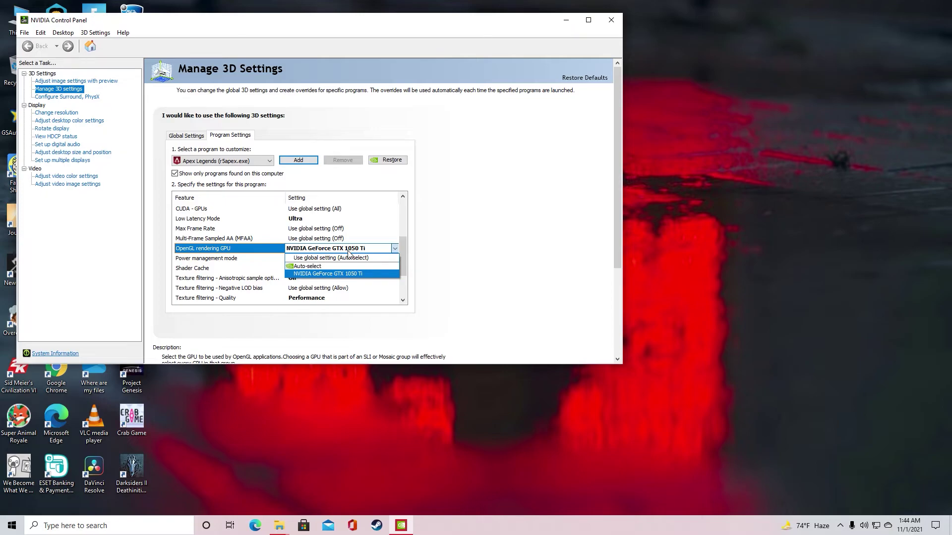
pyautogui.click(348, 250)
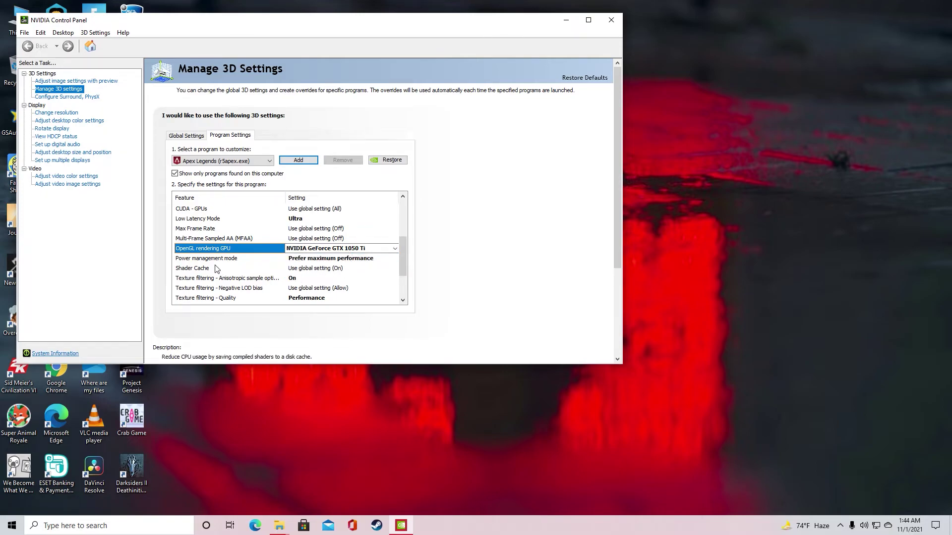
pyautogui.click(340, 260)
pyautogui.click(342, 289)
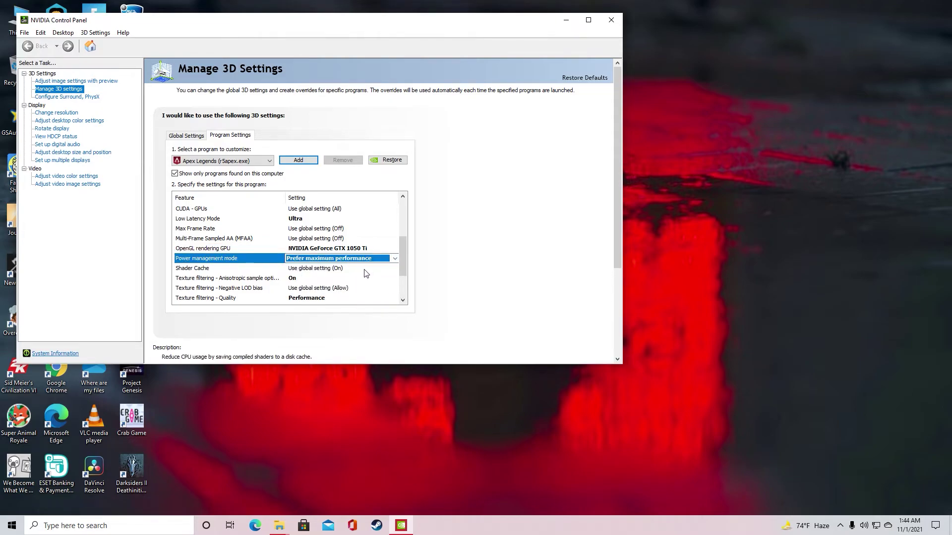
# Step: Keep anisotropic and trilinear optimizations On, set texture filtering Performance and vertical sync Off, then close
pyautogui.scroll(-1, 242, 261)
pyautogui.click(298, 251)
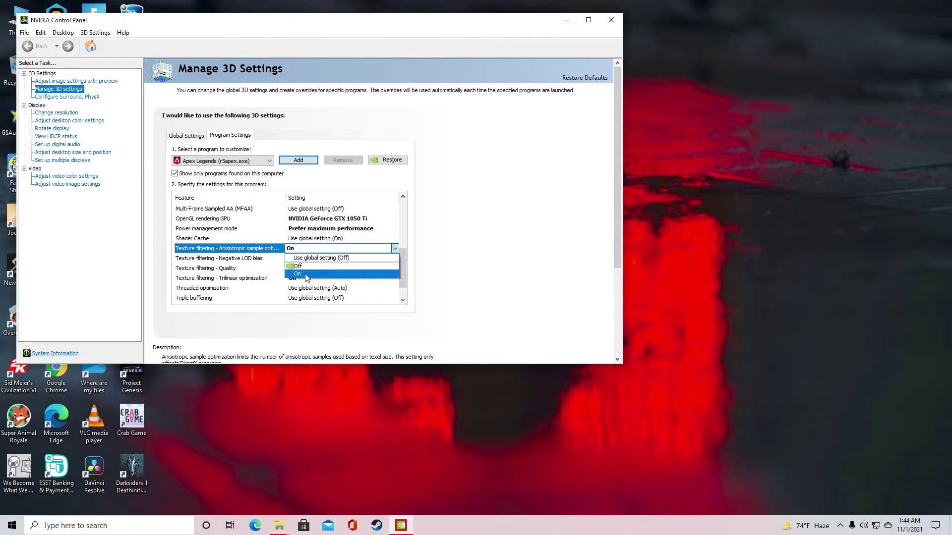
pyautogui.click(307, 276)
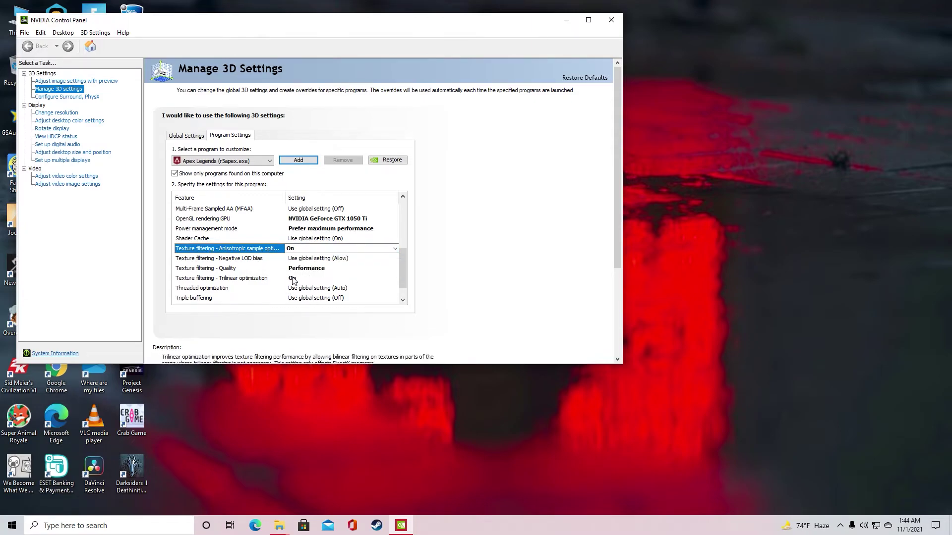
pyautogui.click(292, 278)
pyautogui.click(297, 279)
pyautogui.click(304, 306)
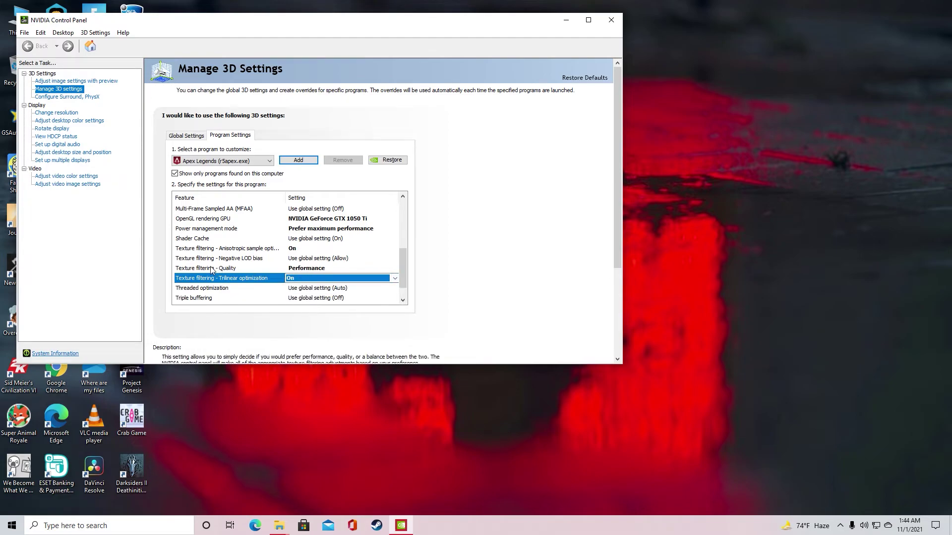
pyautogui.click(330, 269)
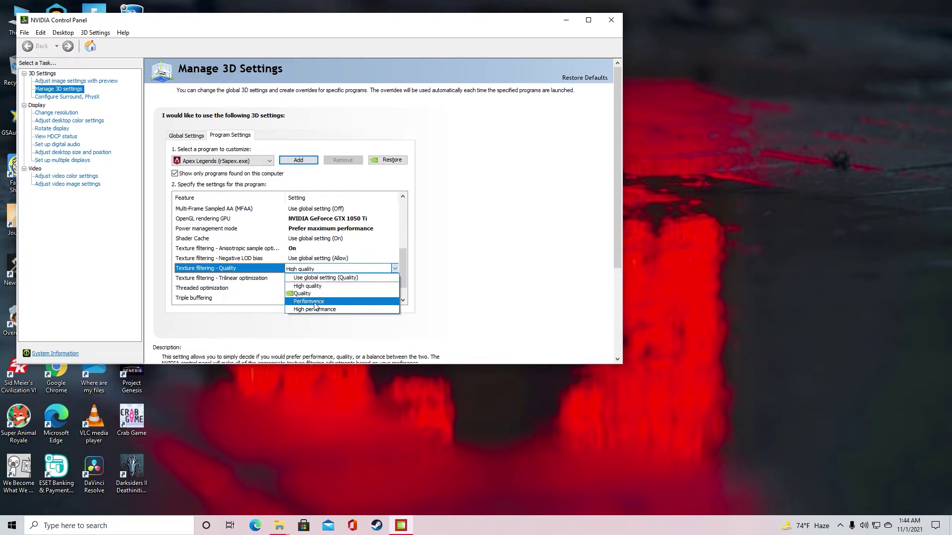
pyautogui.click(315, 302)
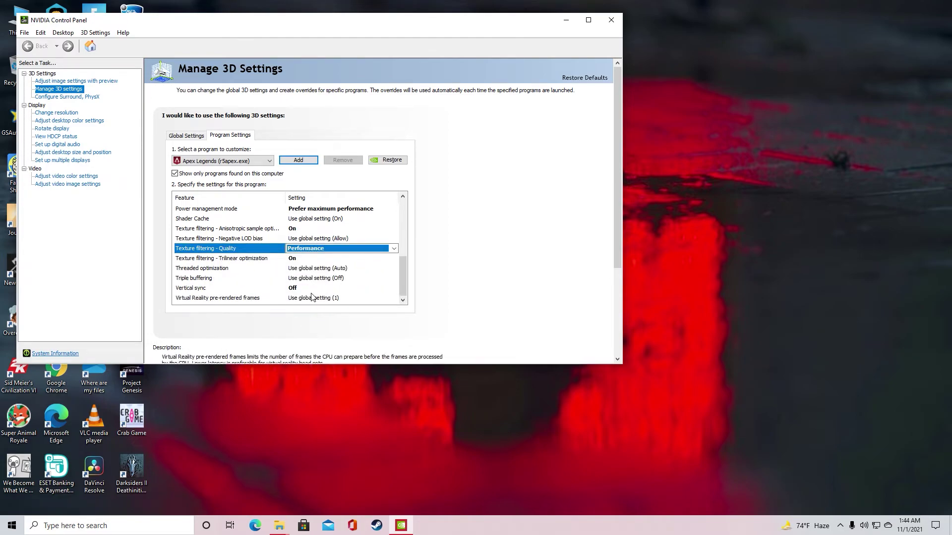
pyautogui.click(292, 289)
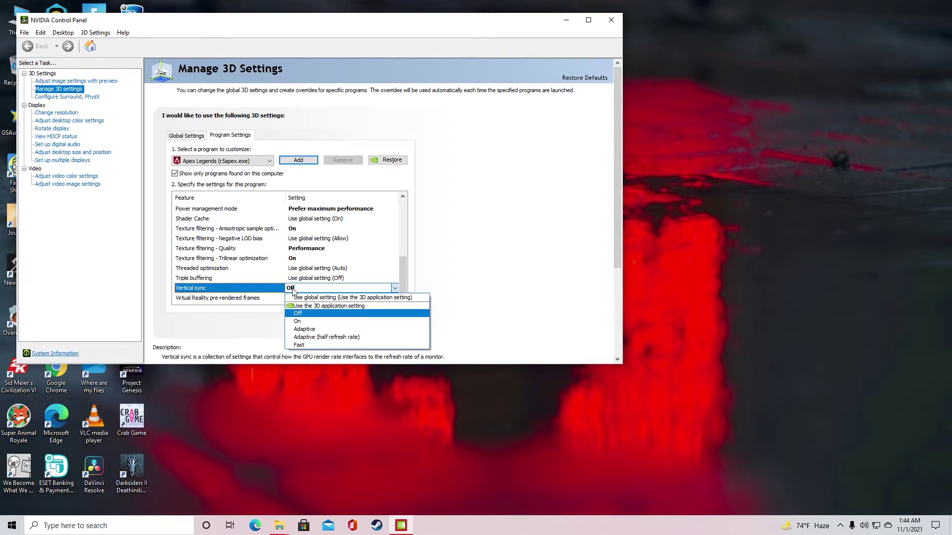
pyautogui.click(309, 314)
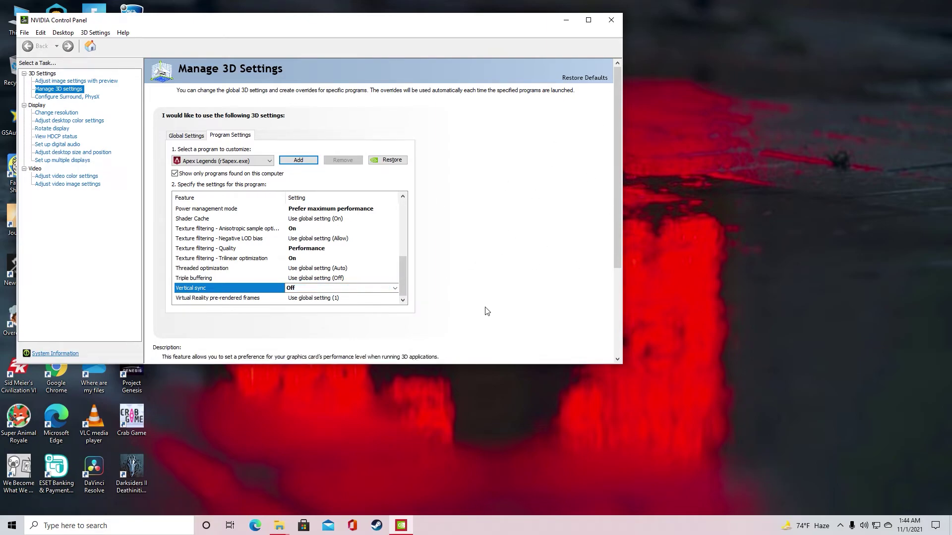
pyautogui.click(611, 19)
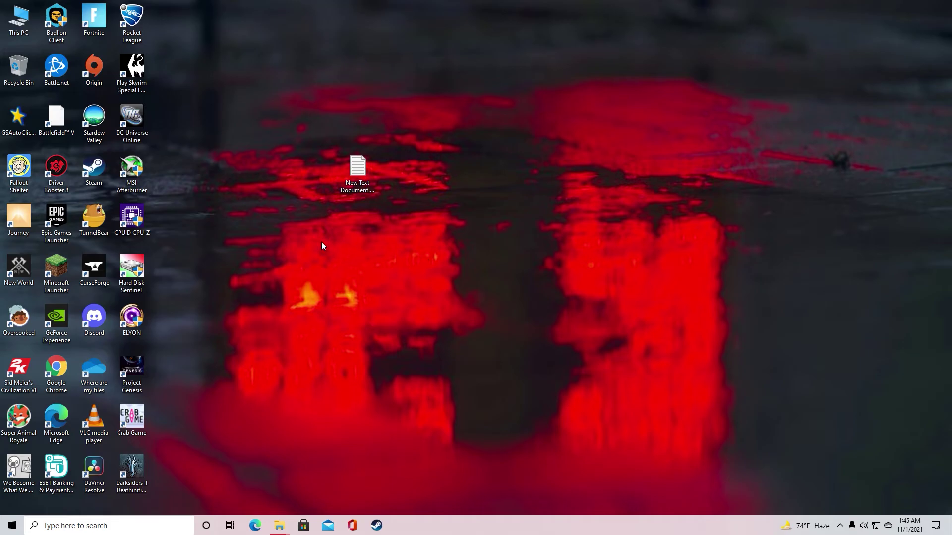
# Step: Bring up the context menu on an empty area of the desktop
pyautogui.rightClick(443, 247)
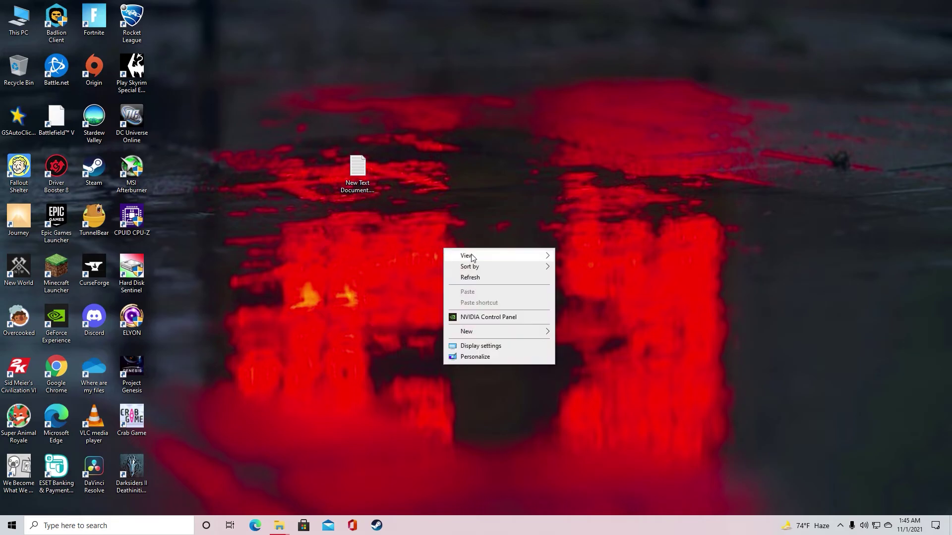
# Step: Change the display resolution to 800 × 600 in Display settings, keep it, and close Settings
pyautogui.click(481, 345)
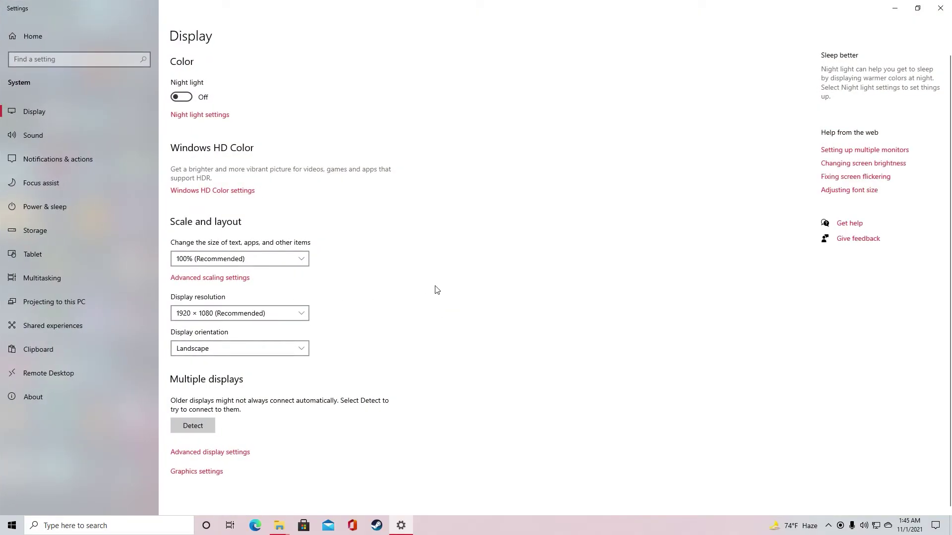
pyautogui.click(271, 313)
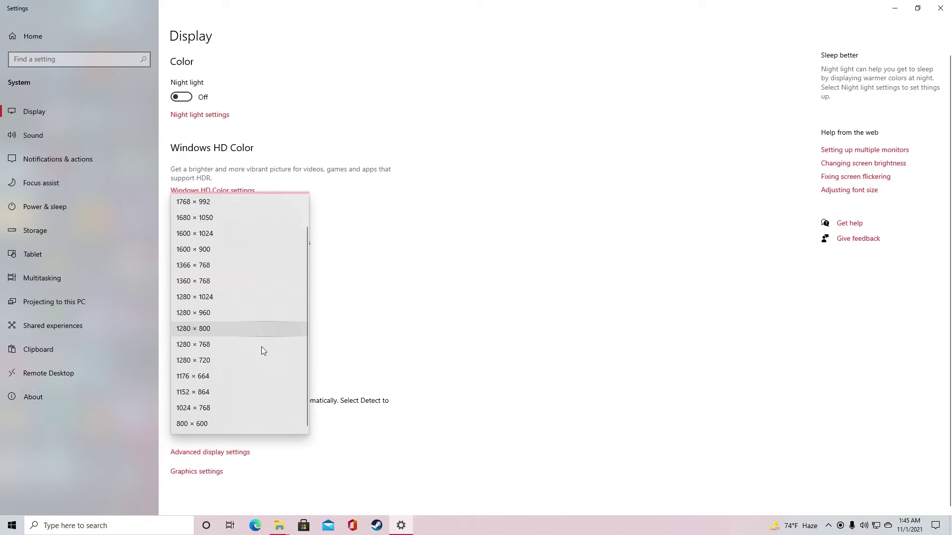
pyautogui.click(210, 427)
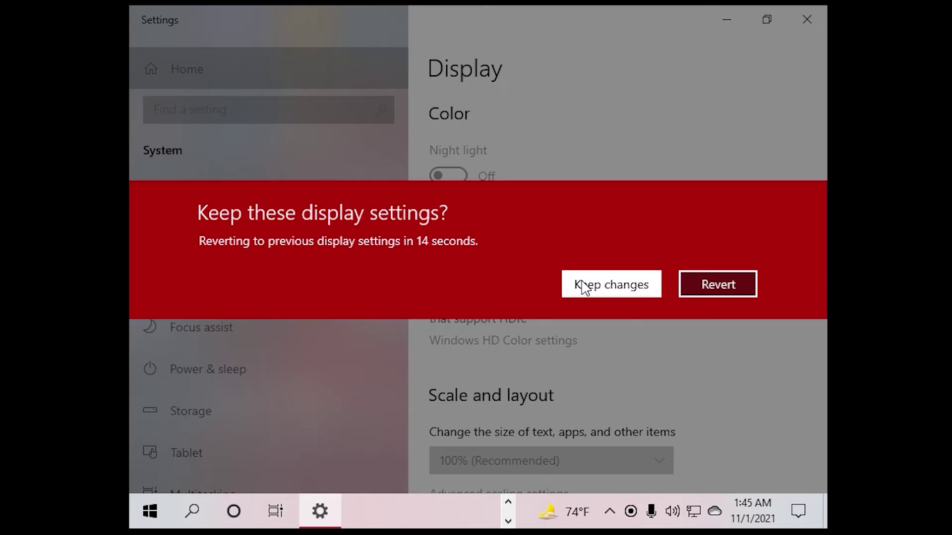
pyautogui.click(274, 158)
pyautogui.click(805, 22)
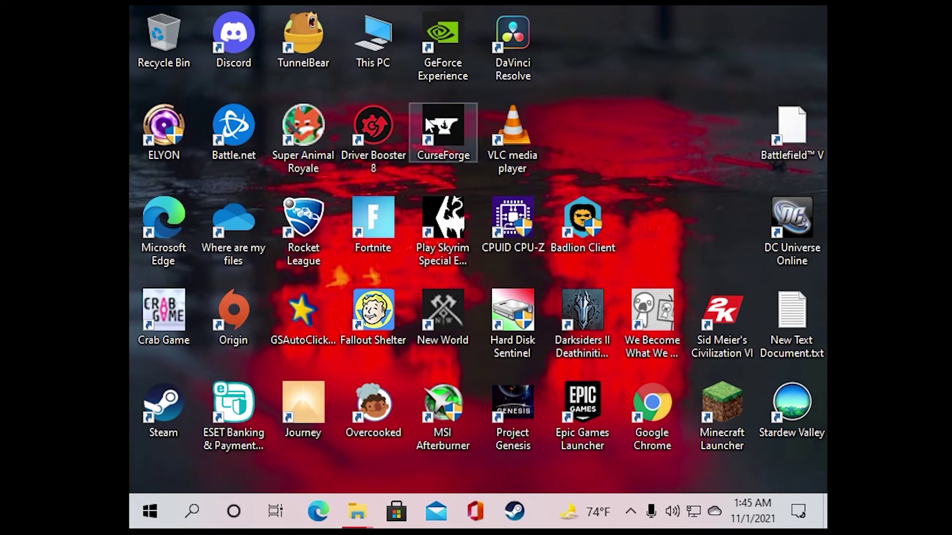
# Step: Browse from This PC through drive C: into the Users folder toward Apex's local config folder
pyautogui.doubleClick(384, 32)
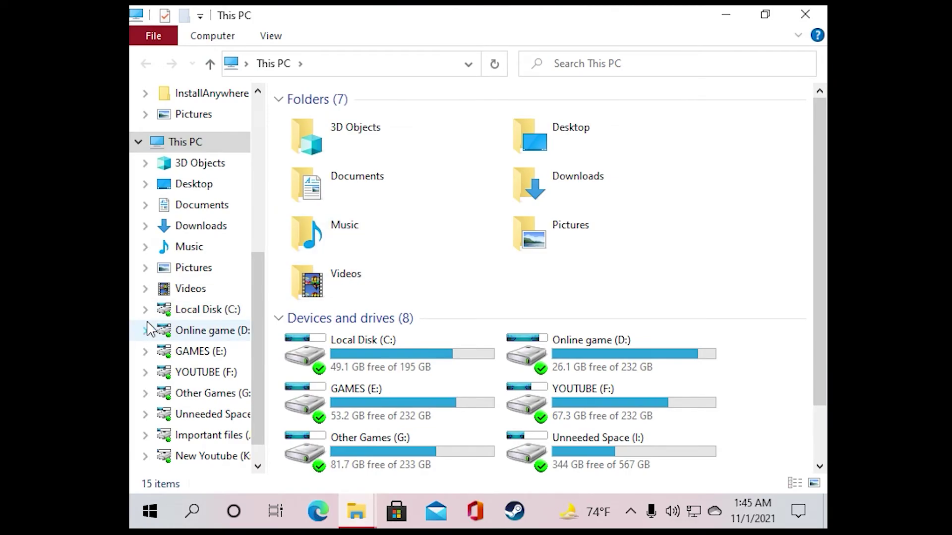
pyautogui.doubleClick(392, 369)
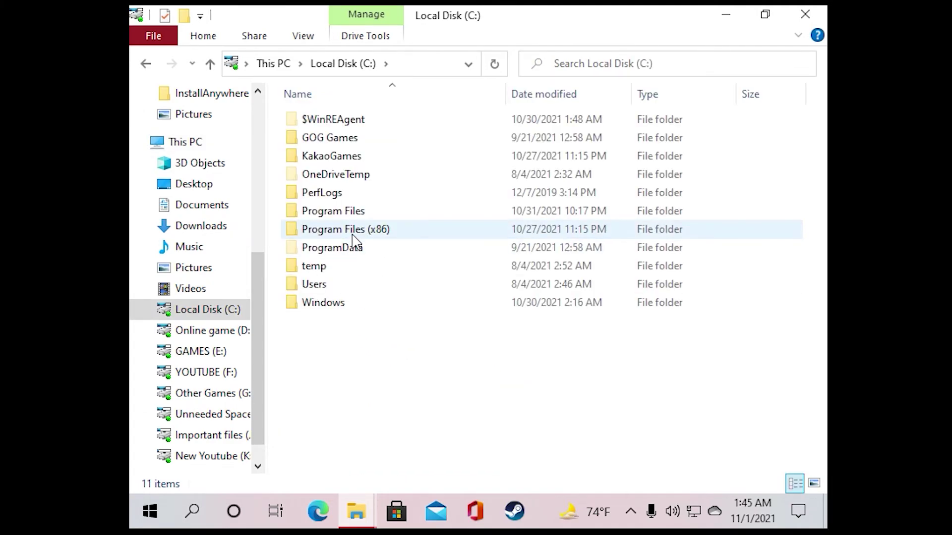
pyautogui.doubleClick(313, 285)
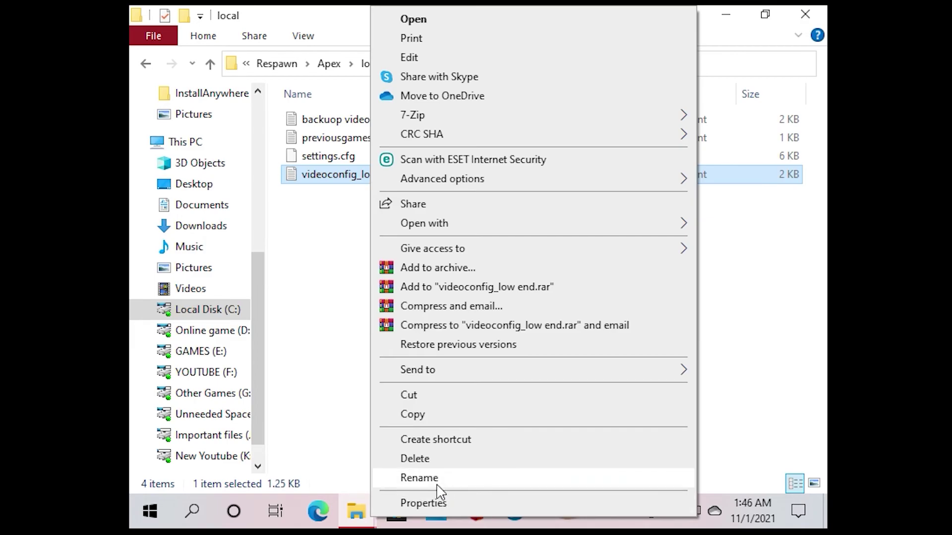
# Step: Rename 'videoconfig_low end.txt' to 'videoconfig.txt' and close File Explorer
pyautogui.click(436, 478)
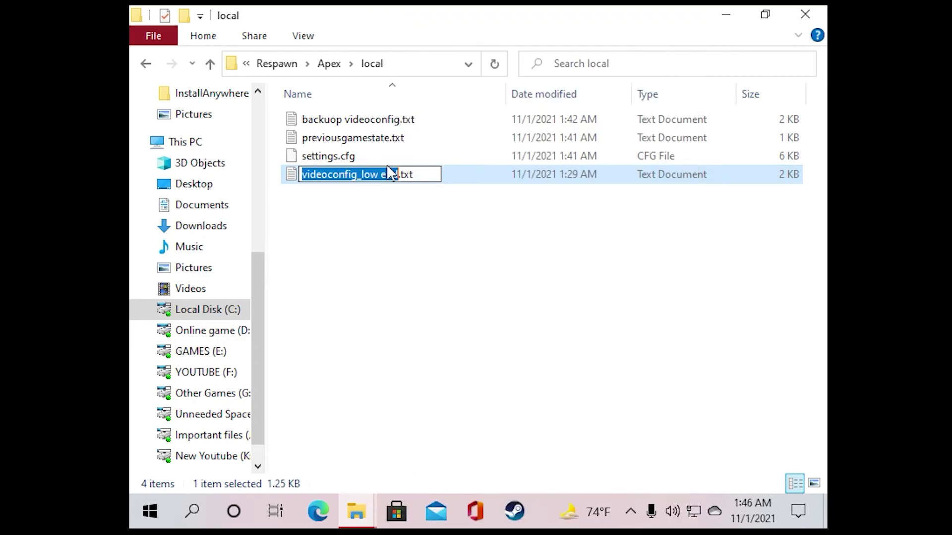
pyautogui.moveTo(359, 185); pyautogui.dragTo(399, 186)
pyautogui.press('BackSpace')
pyautogui.click(410, 266)
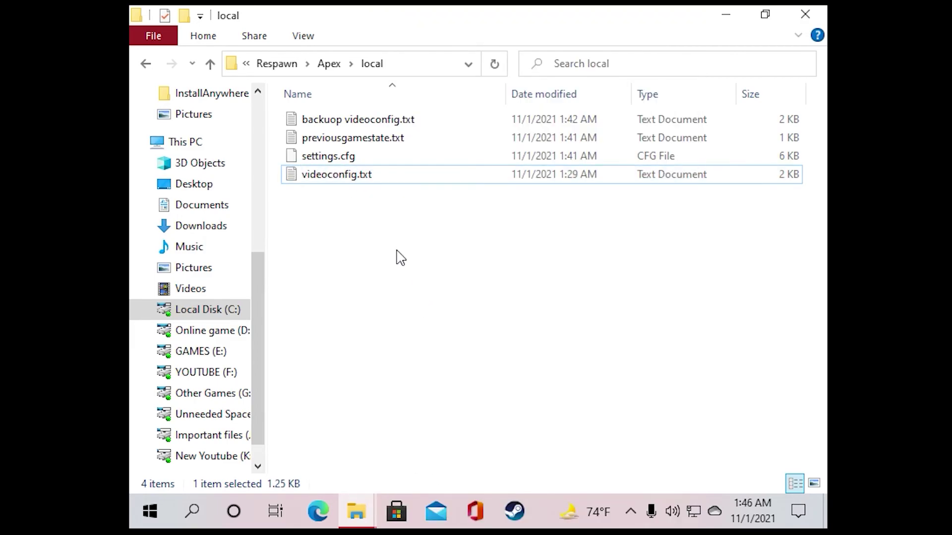
pyautogui.click(822, 12)
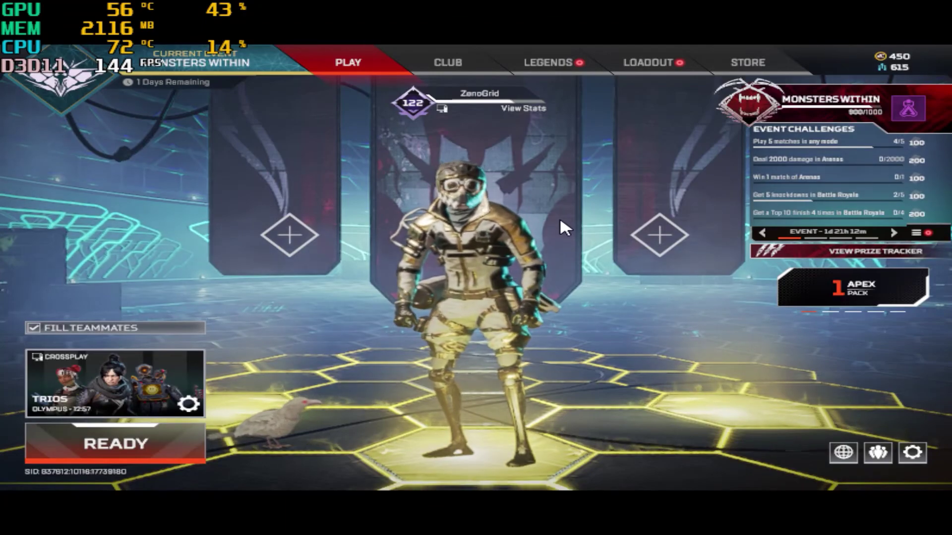
# Step: In Apex's Video settings, drag Adaptive Resolution FPS Target to 100, then dismiss the keep-settings prompt
pyautogui.click(914, 458)
pyautogui.click(463, 281)
pyautogui.click(498, 64)
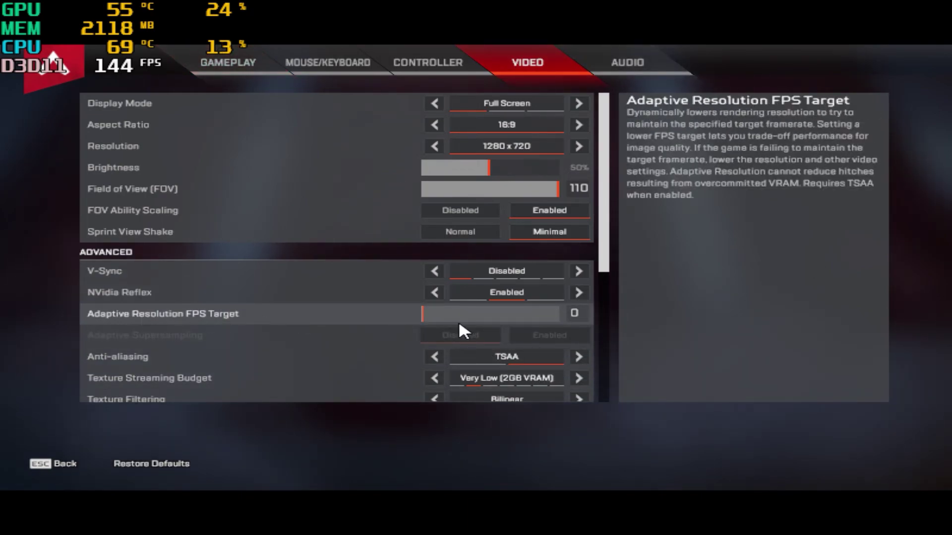
pyautogui.moveTo(420, 311); pyautogui.dragTo(808, 329)
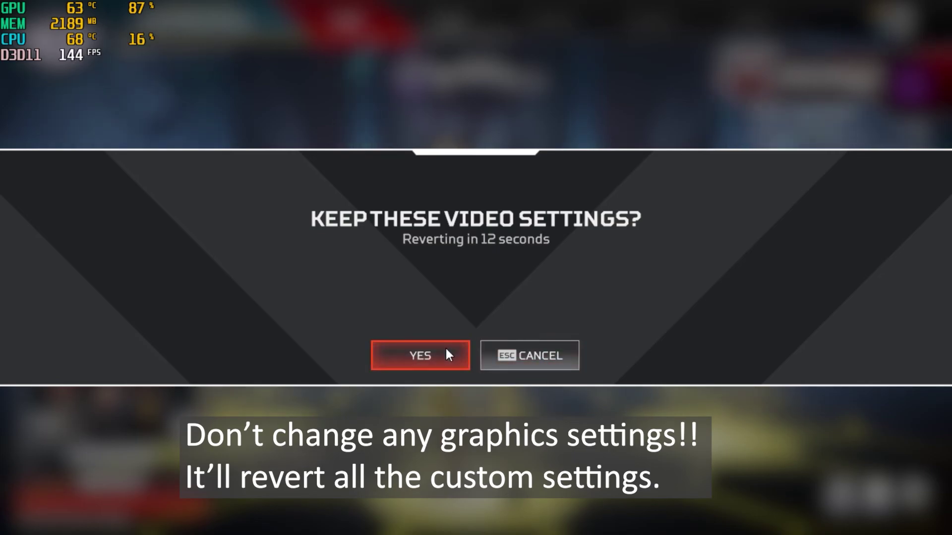
pyautogui.click(525, 355)
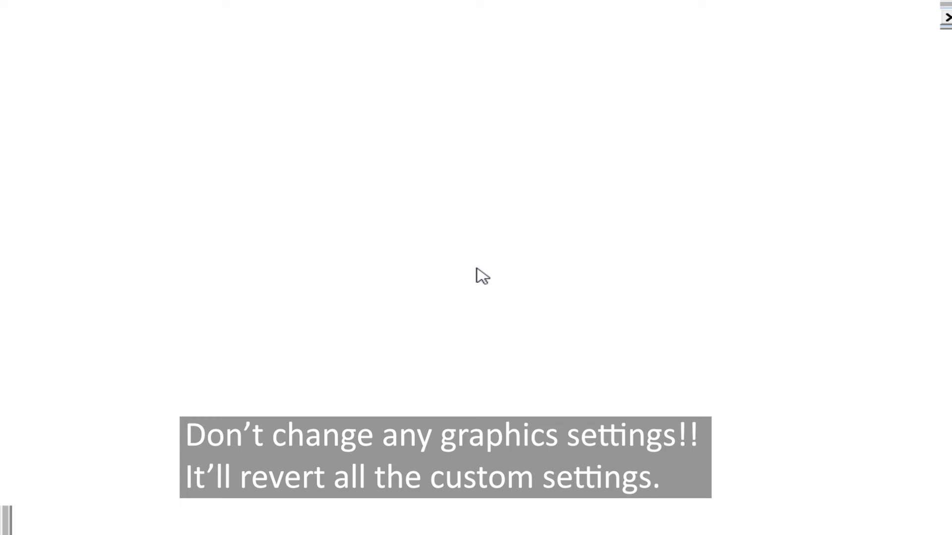